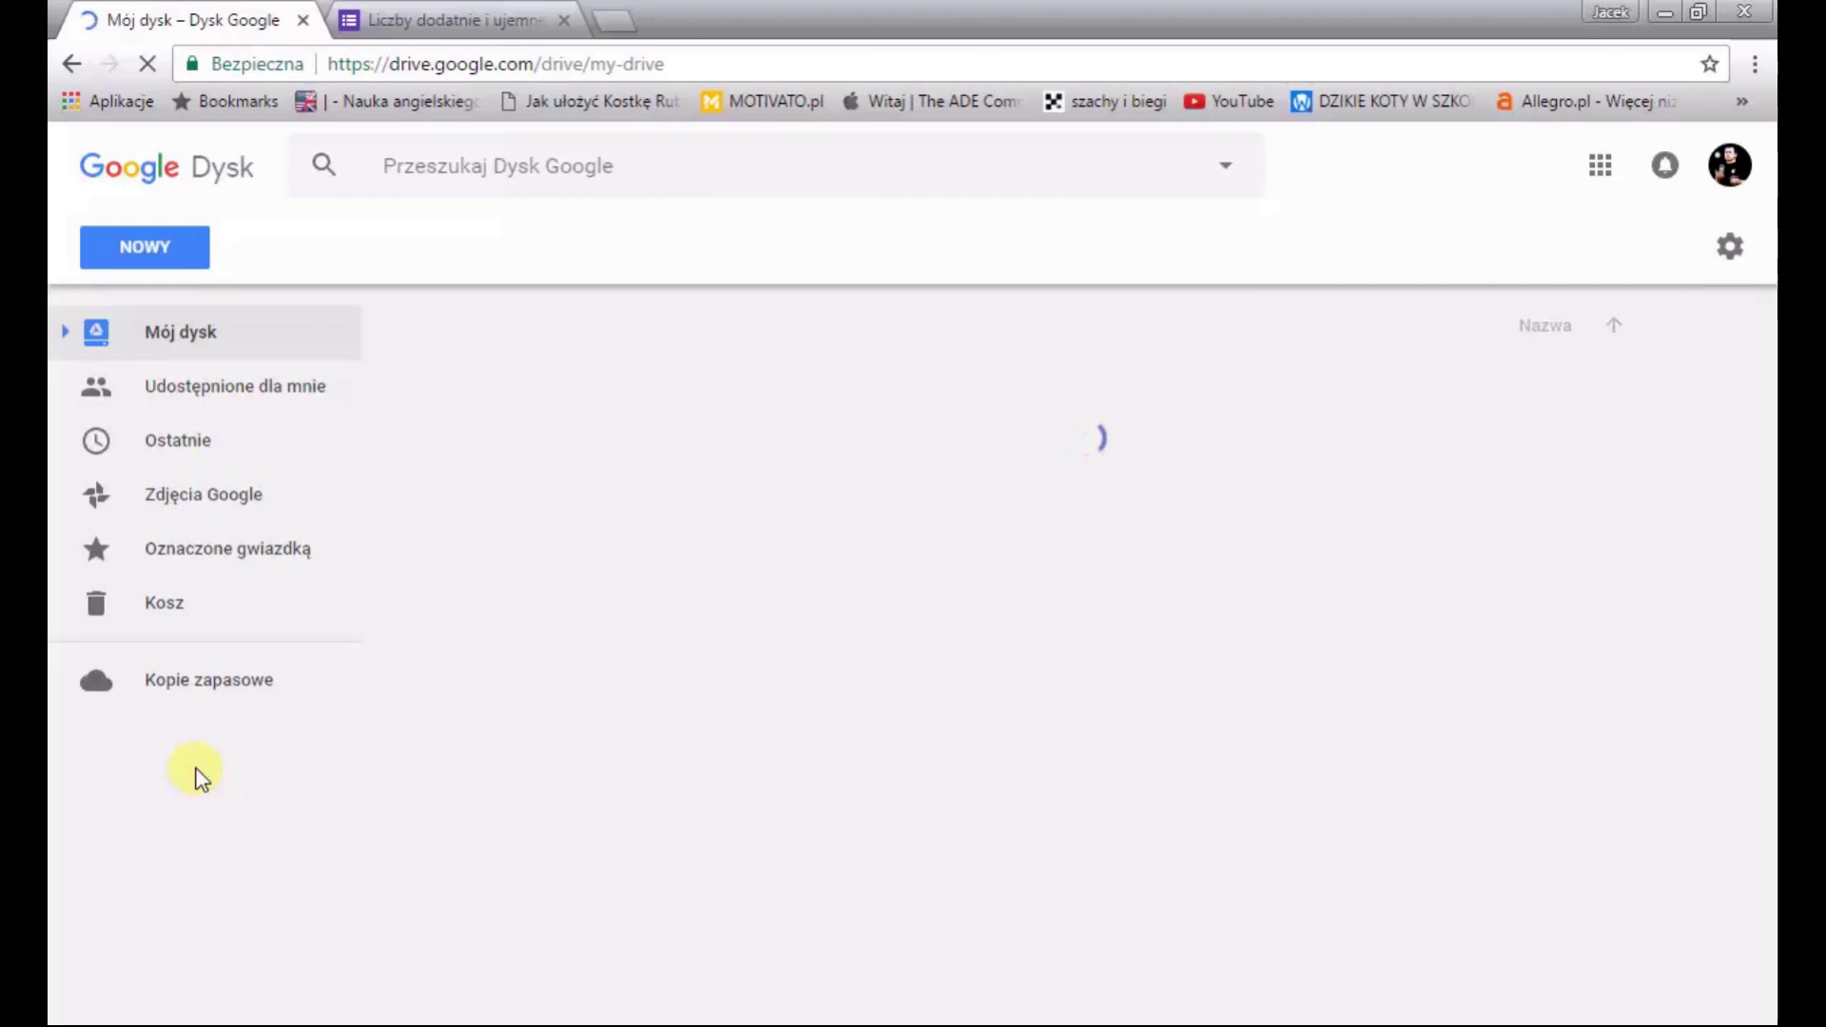
Create a new blank Google Form from the recent files view of Drive
click(164, 447)
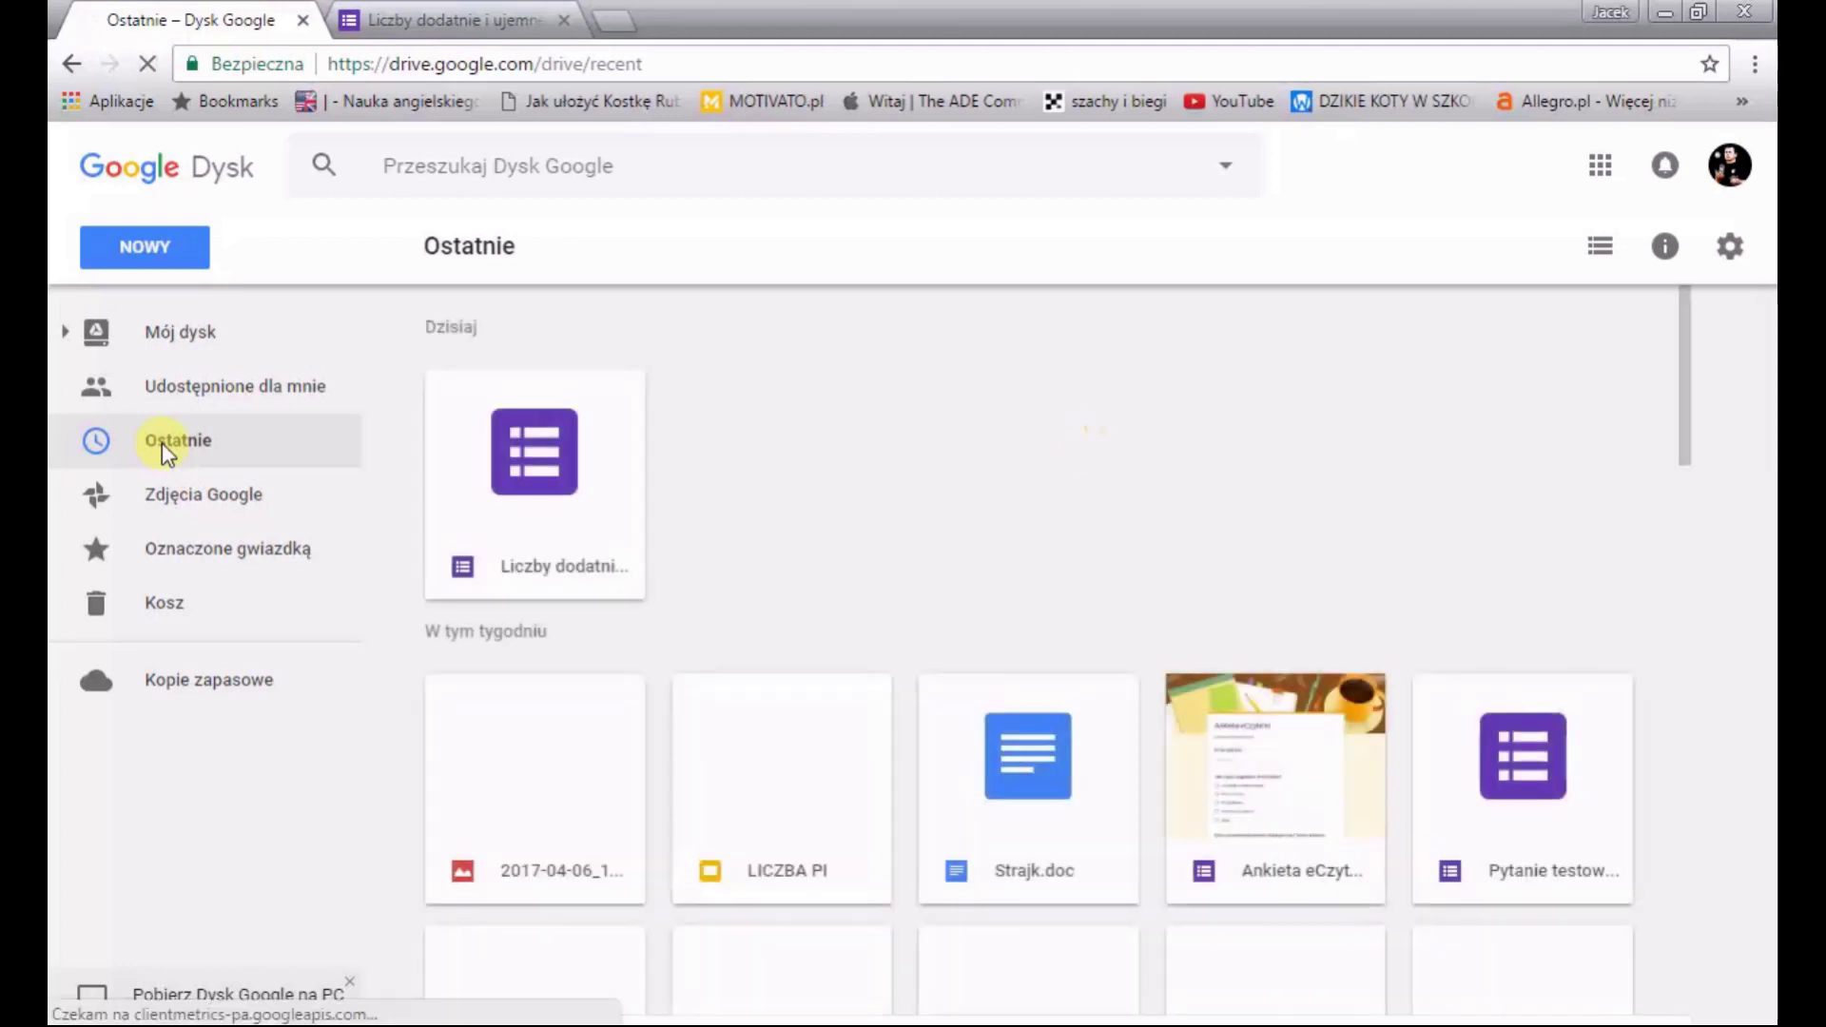
click(163, 257)
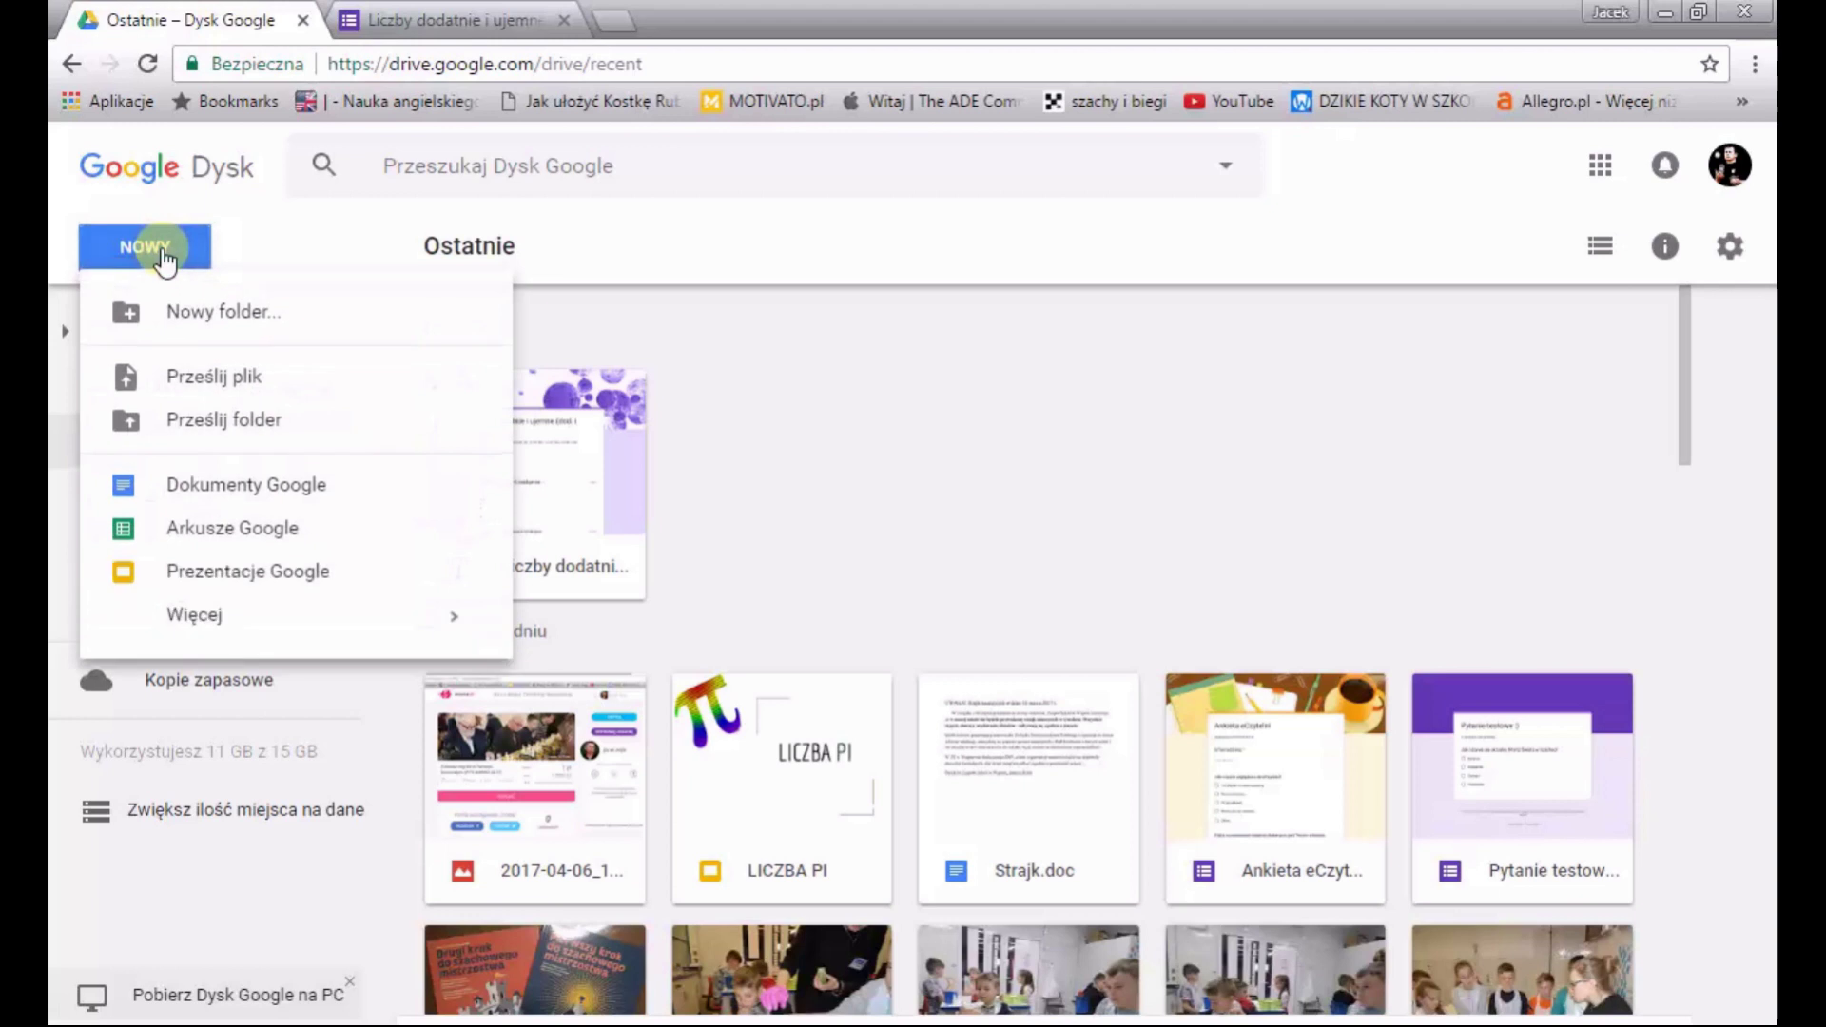
click(193, 623)
click(628, 642)
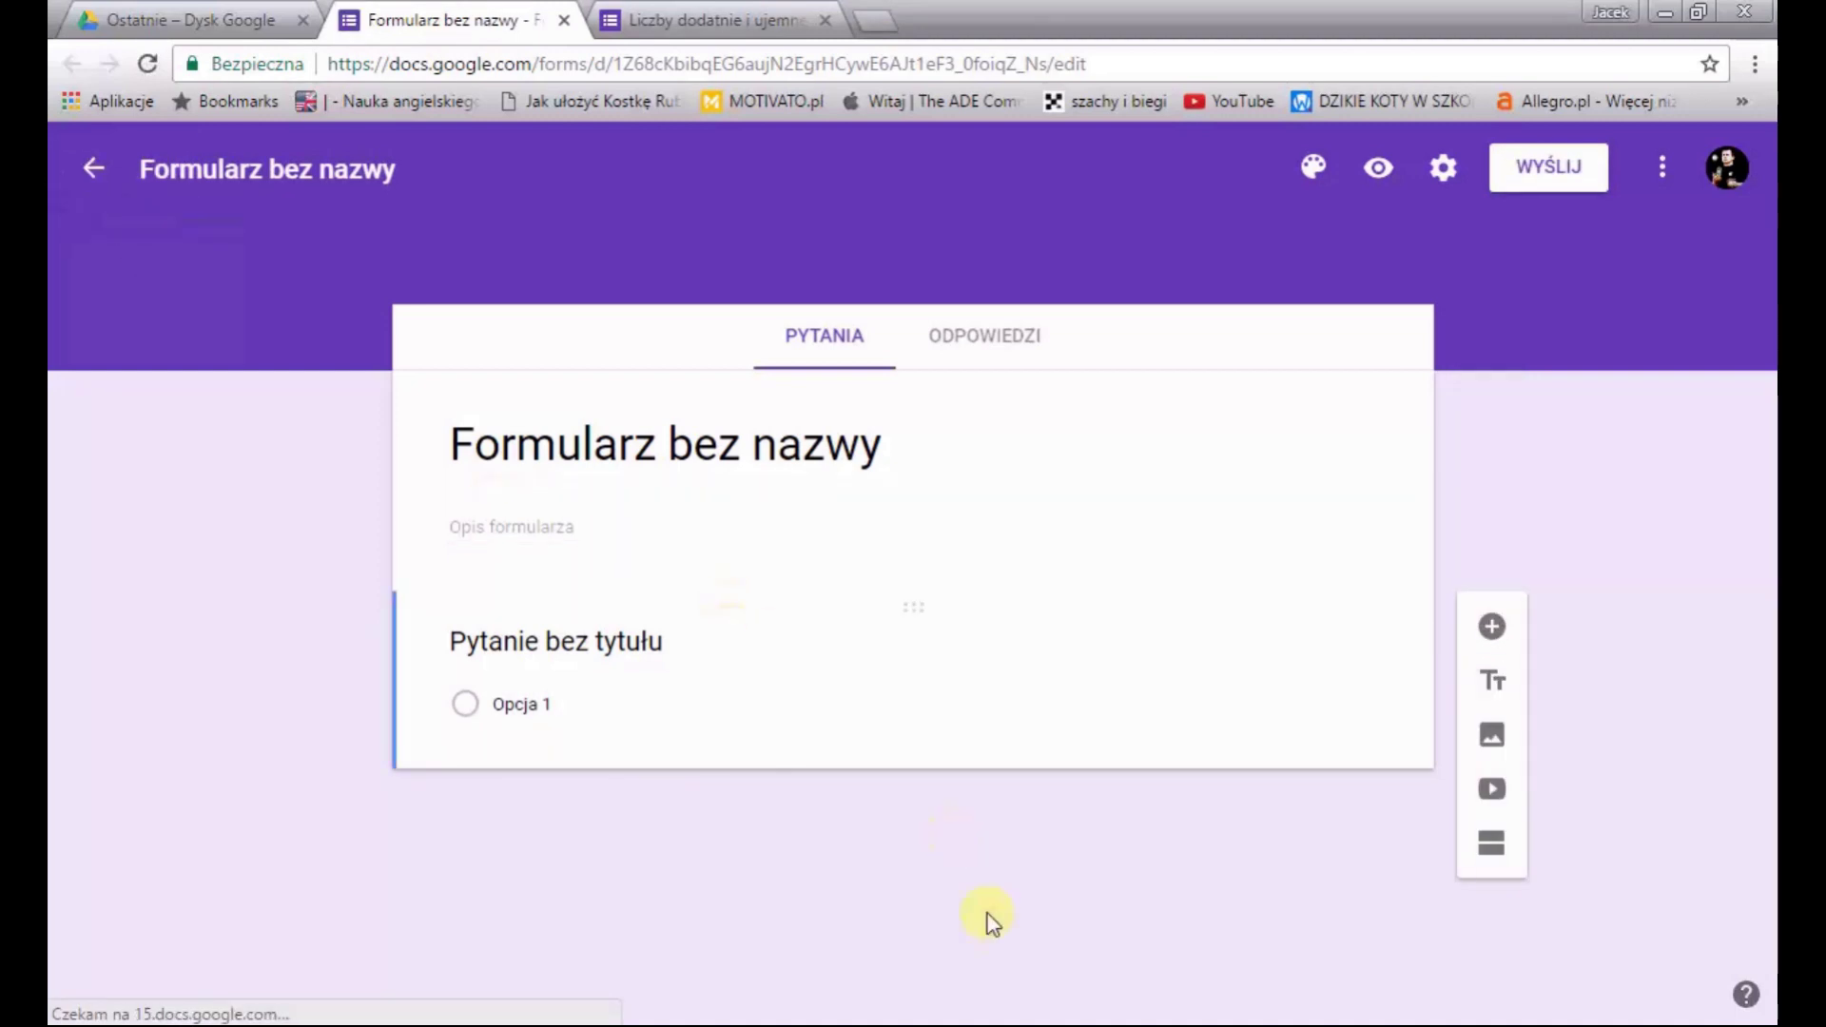
Open the existing form "Liczby dodatnie i ujemne" from the forms list and examine its title and grading description
click(88, 171)
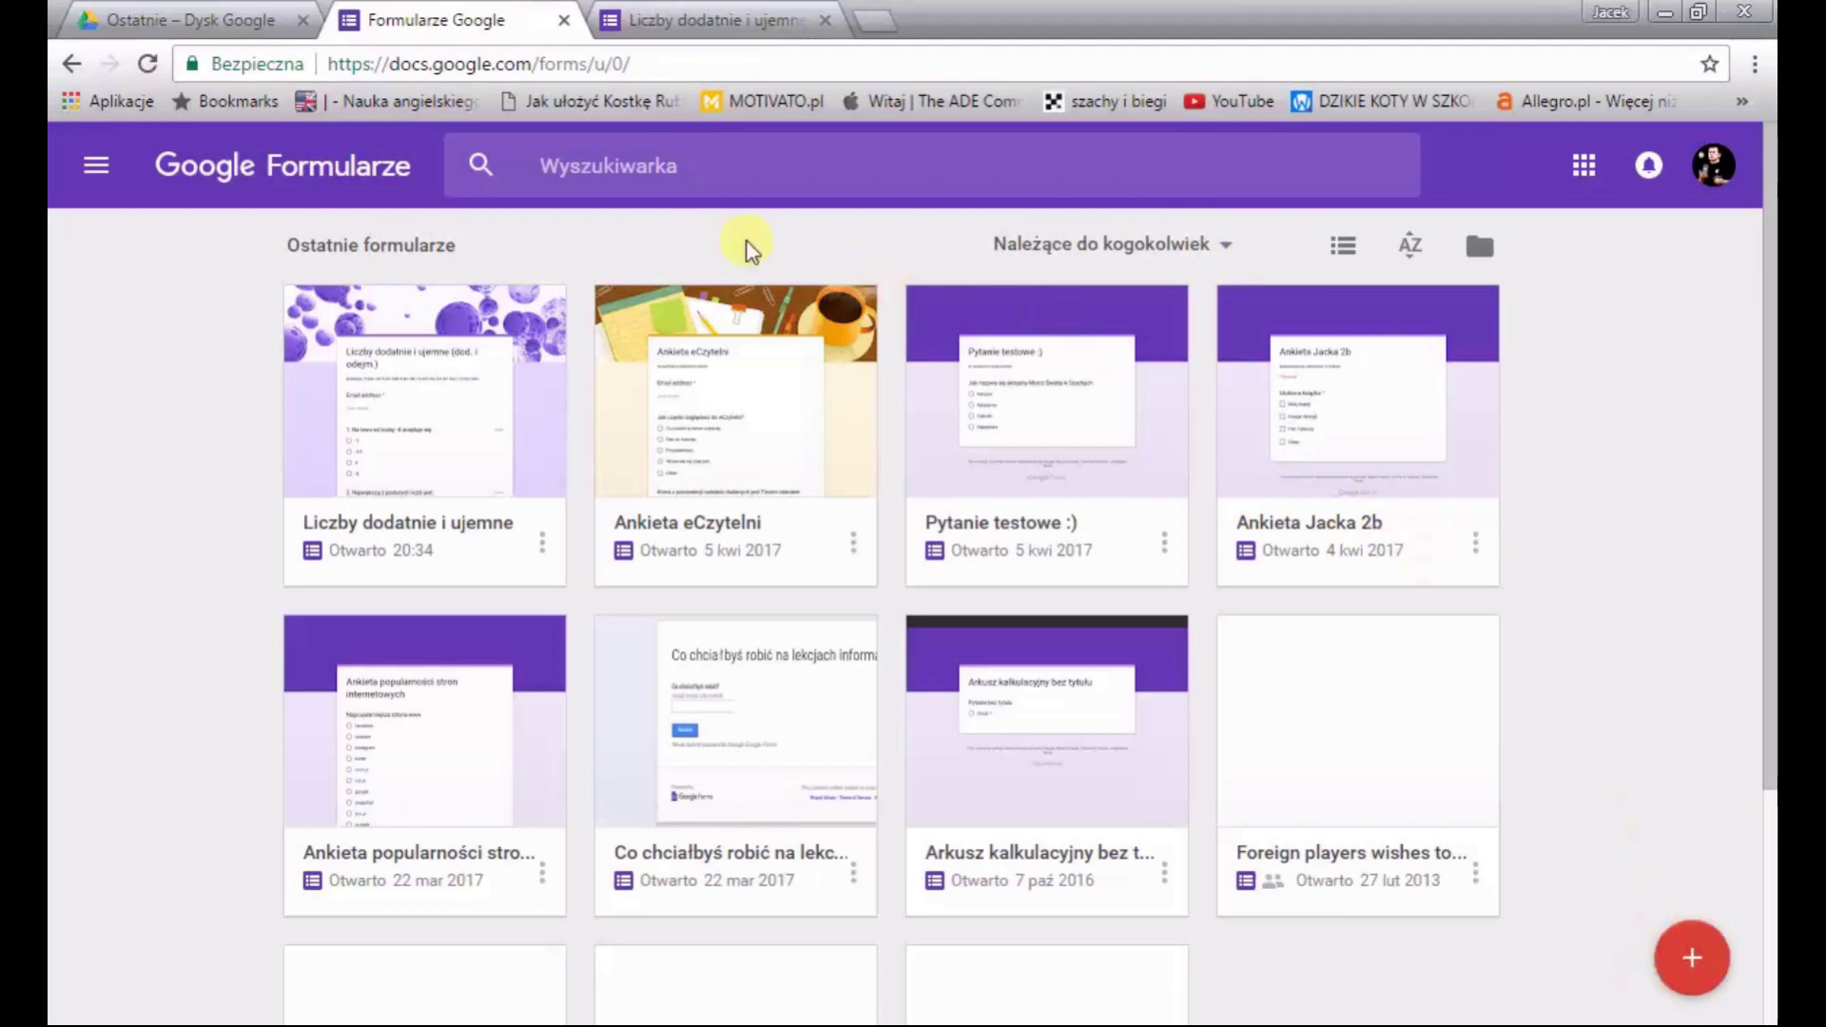
click(444, 411)
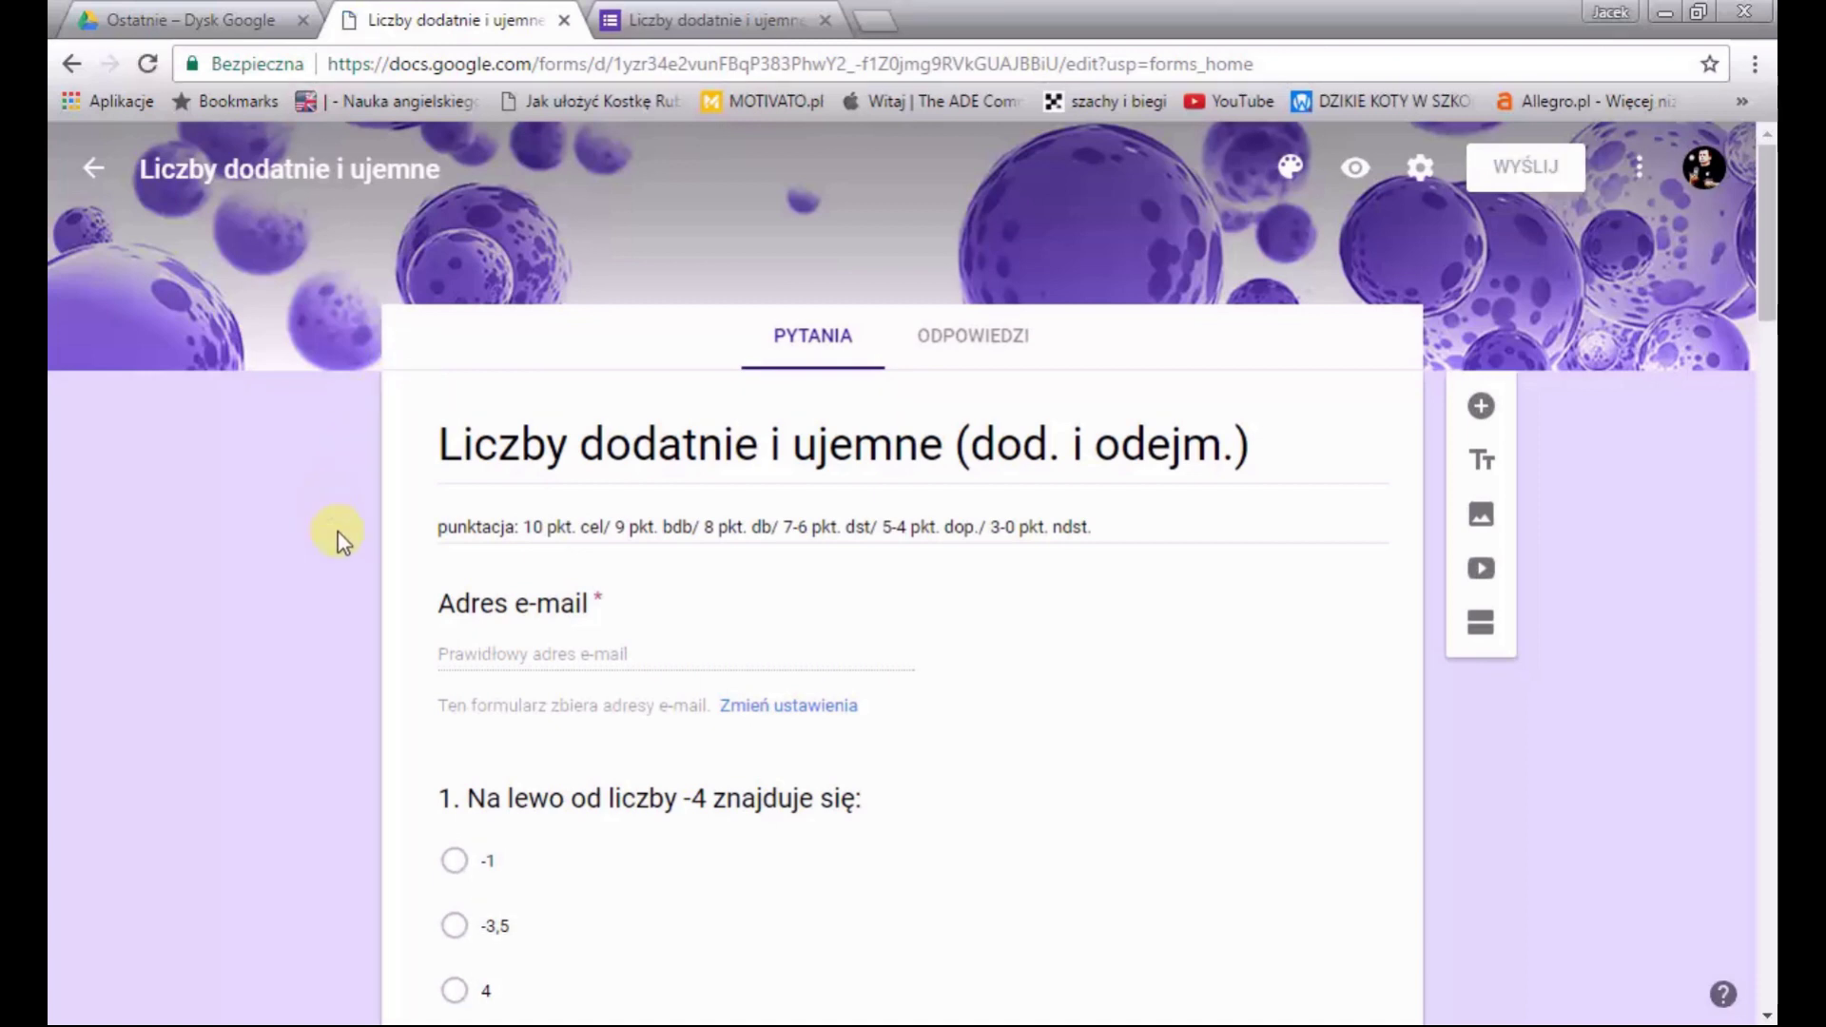
click(490, 449)
triple_click(490, 449)
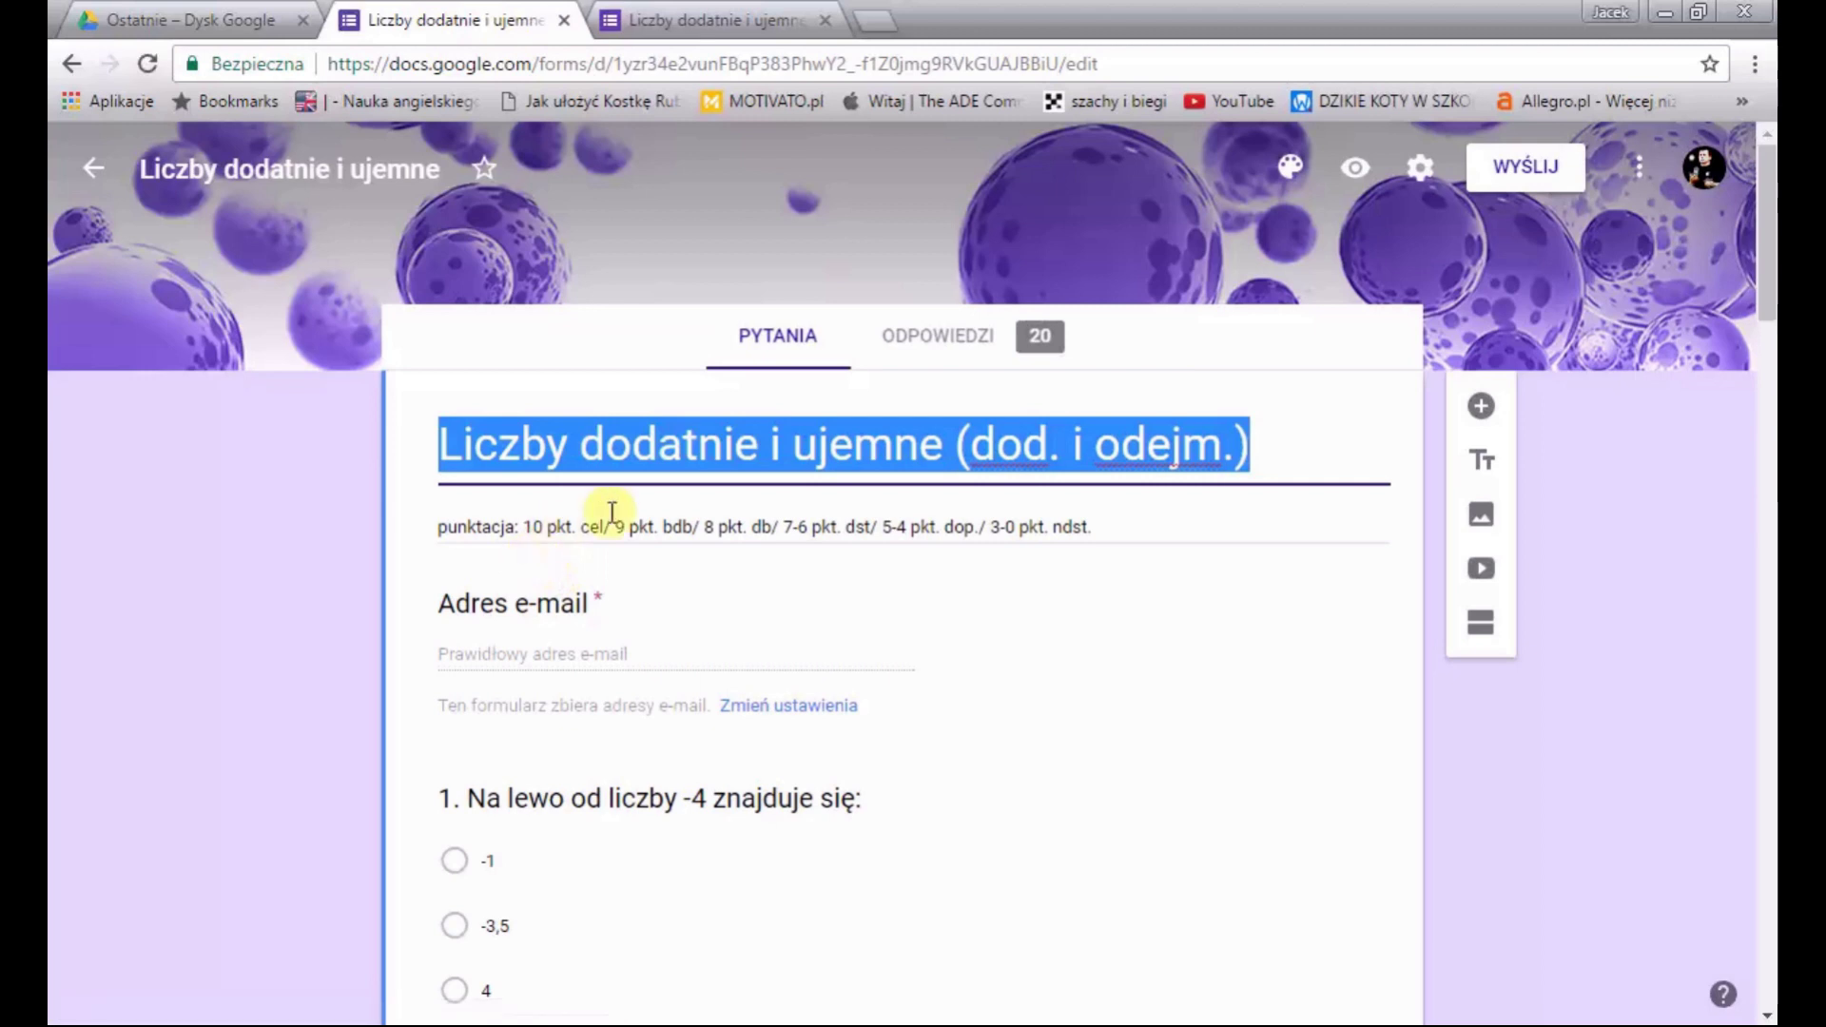
triple_click(572, 529)
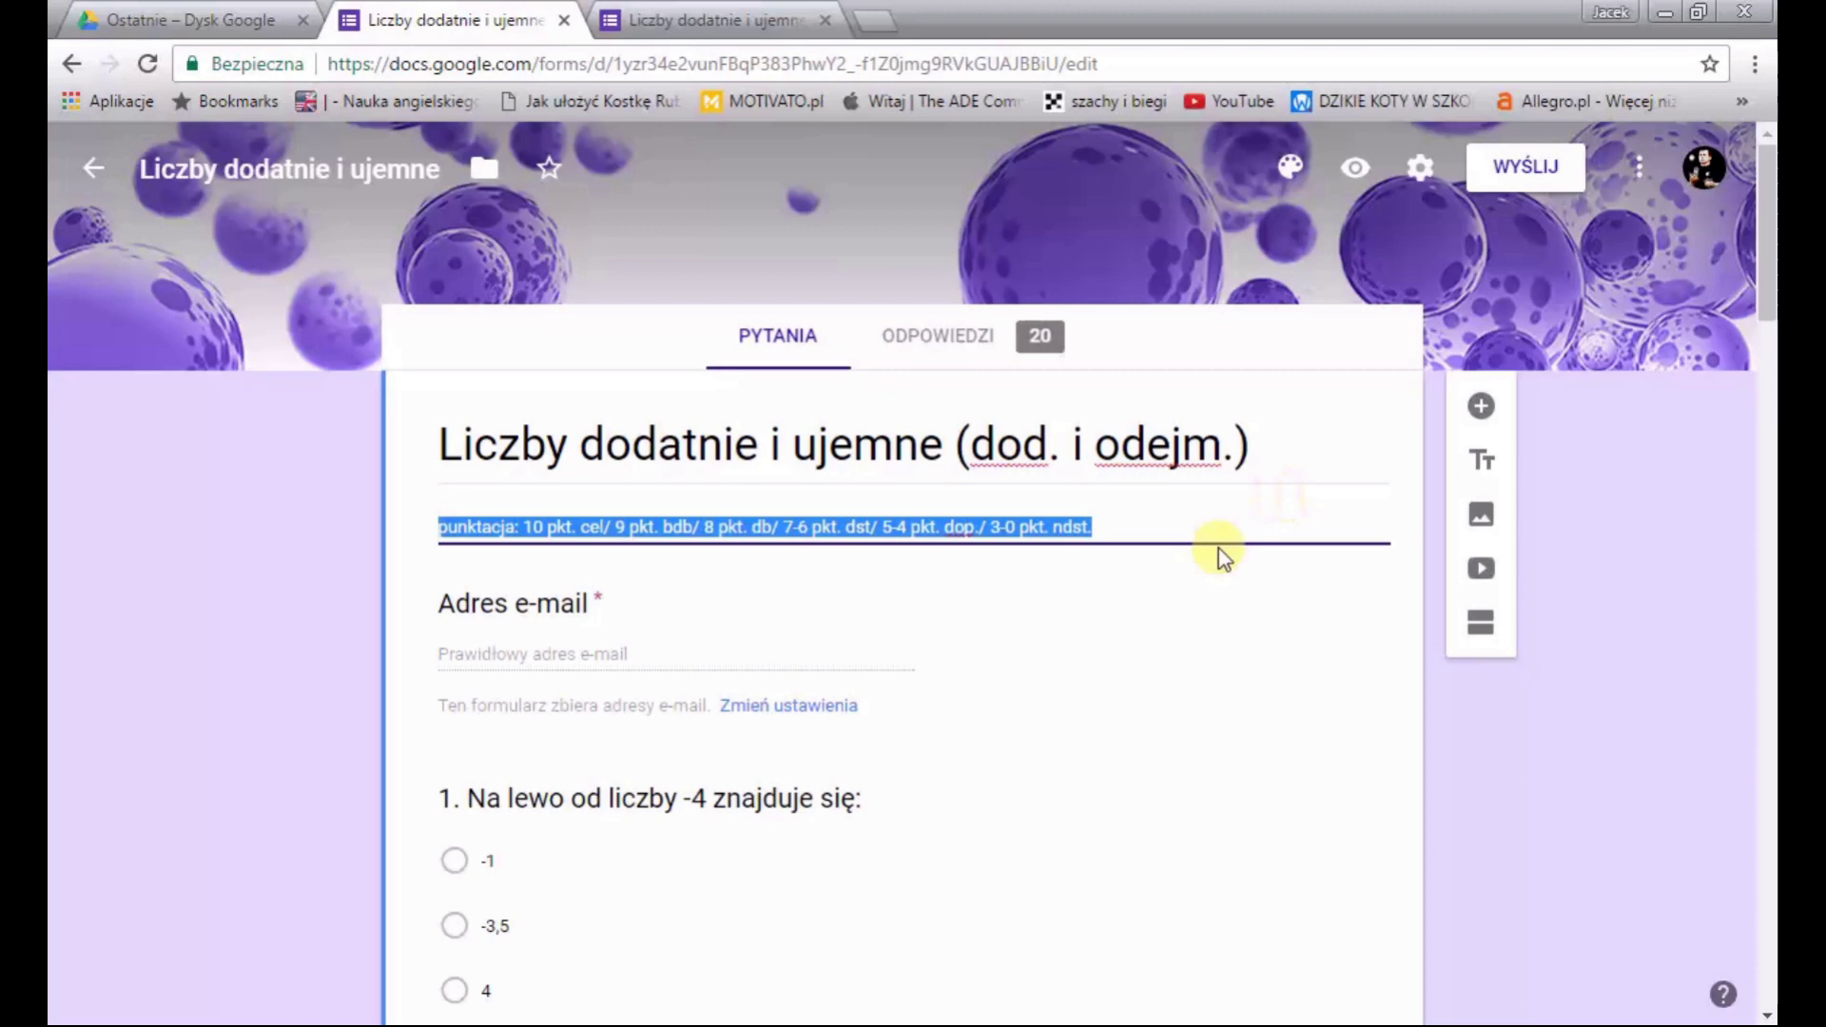
Review the form's general and test settings, including grade publishing and what respondents can see, and close them without saving
click(1423, 176)
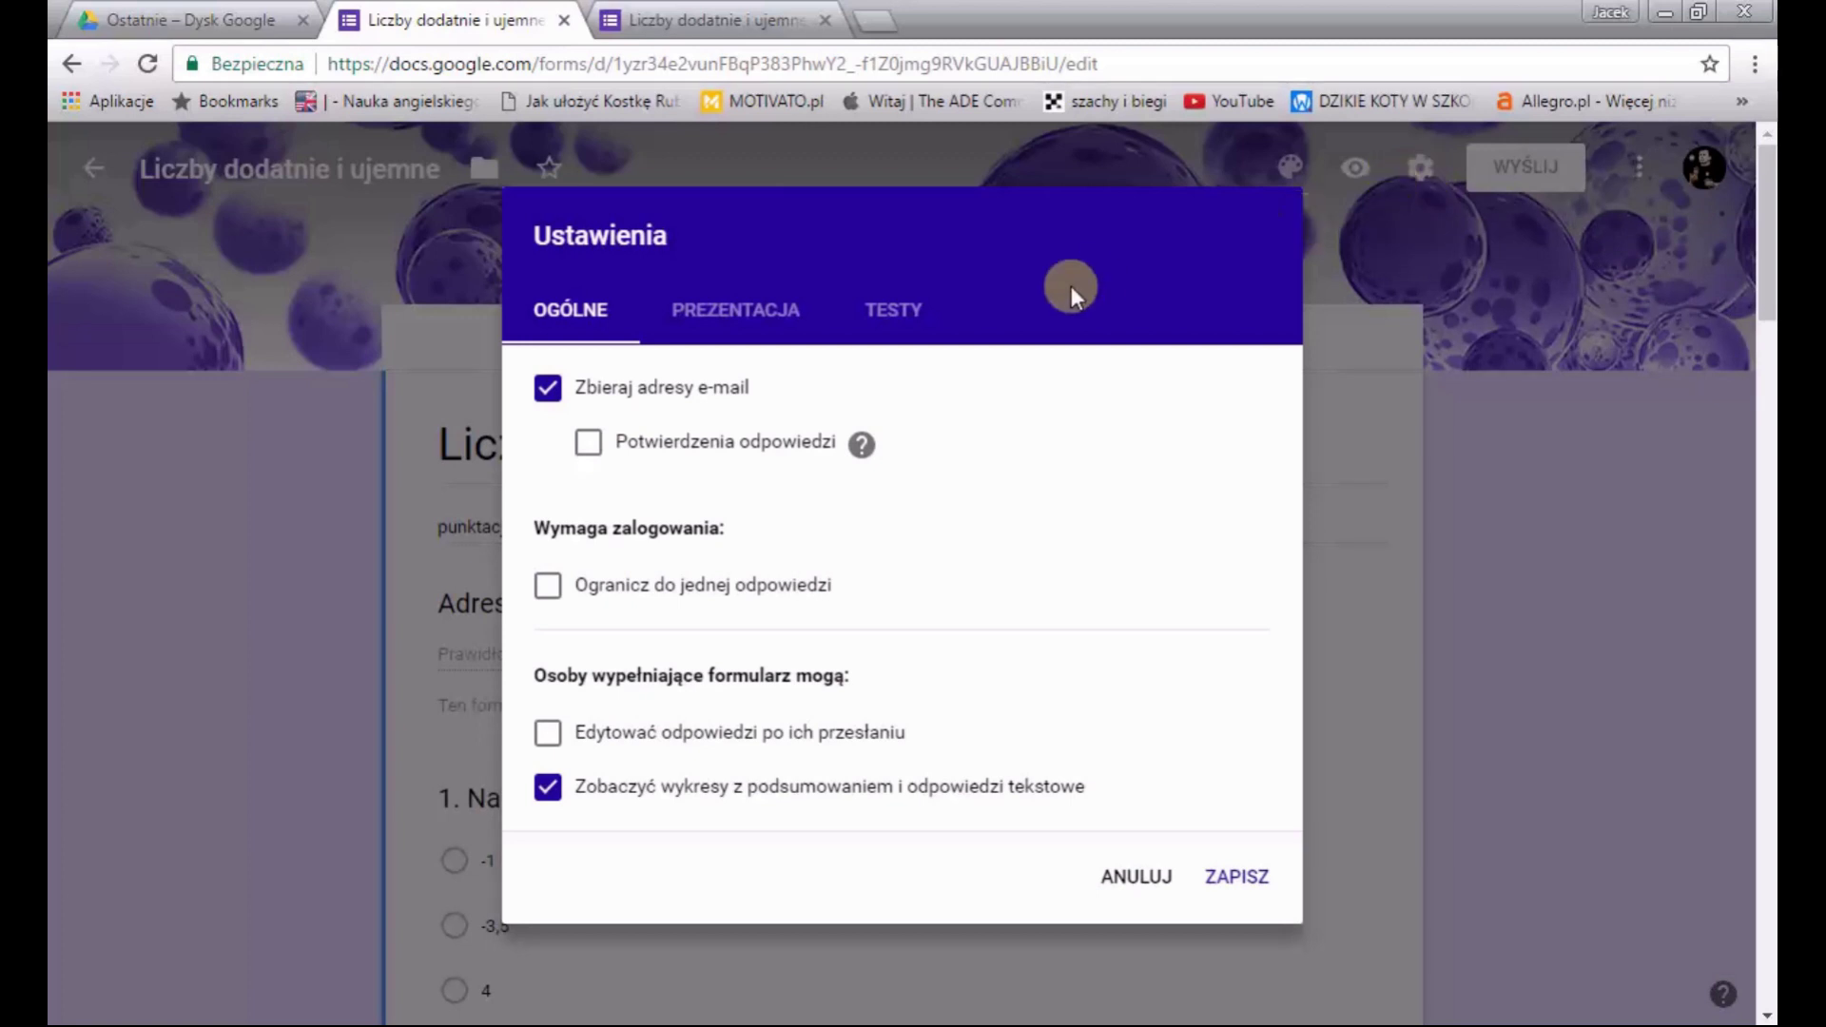
click(590, 447)
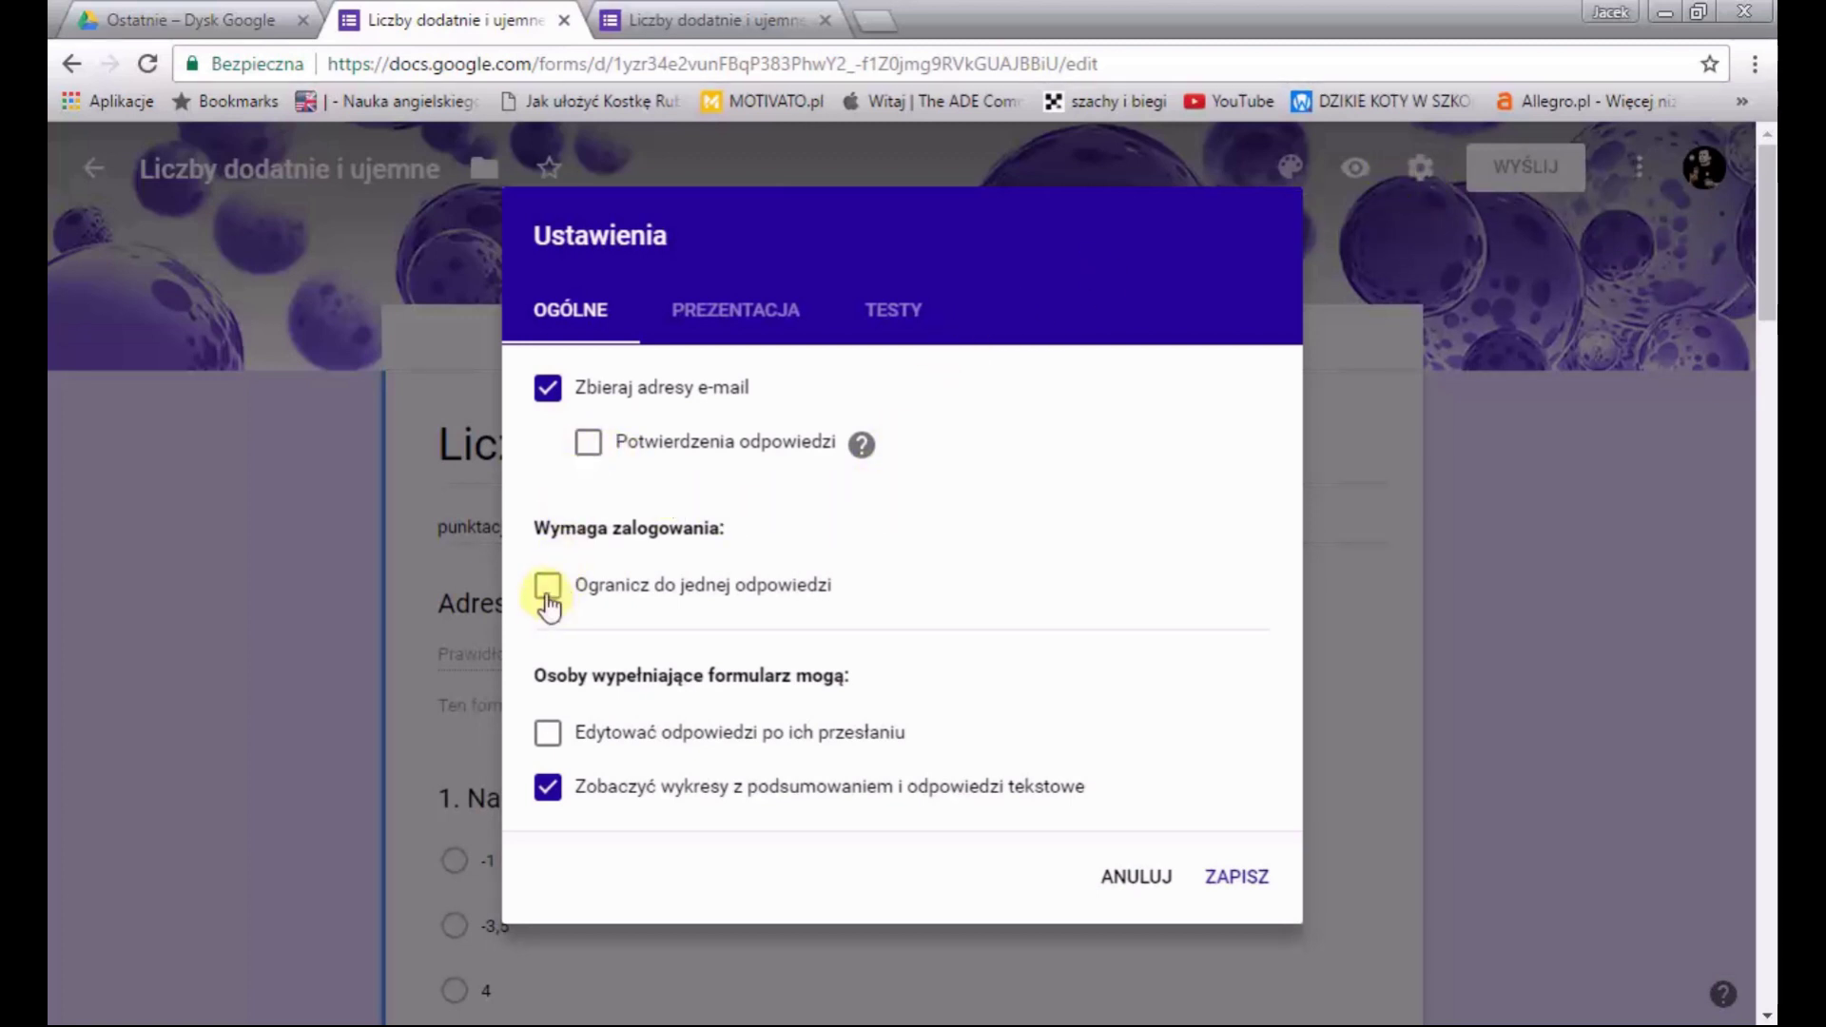
click(898, 313)
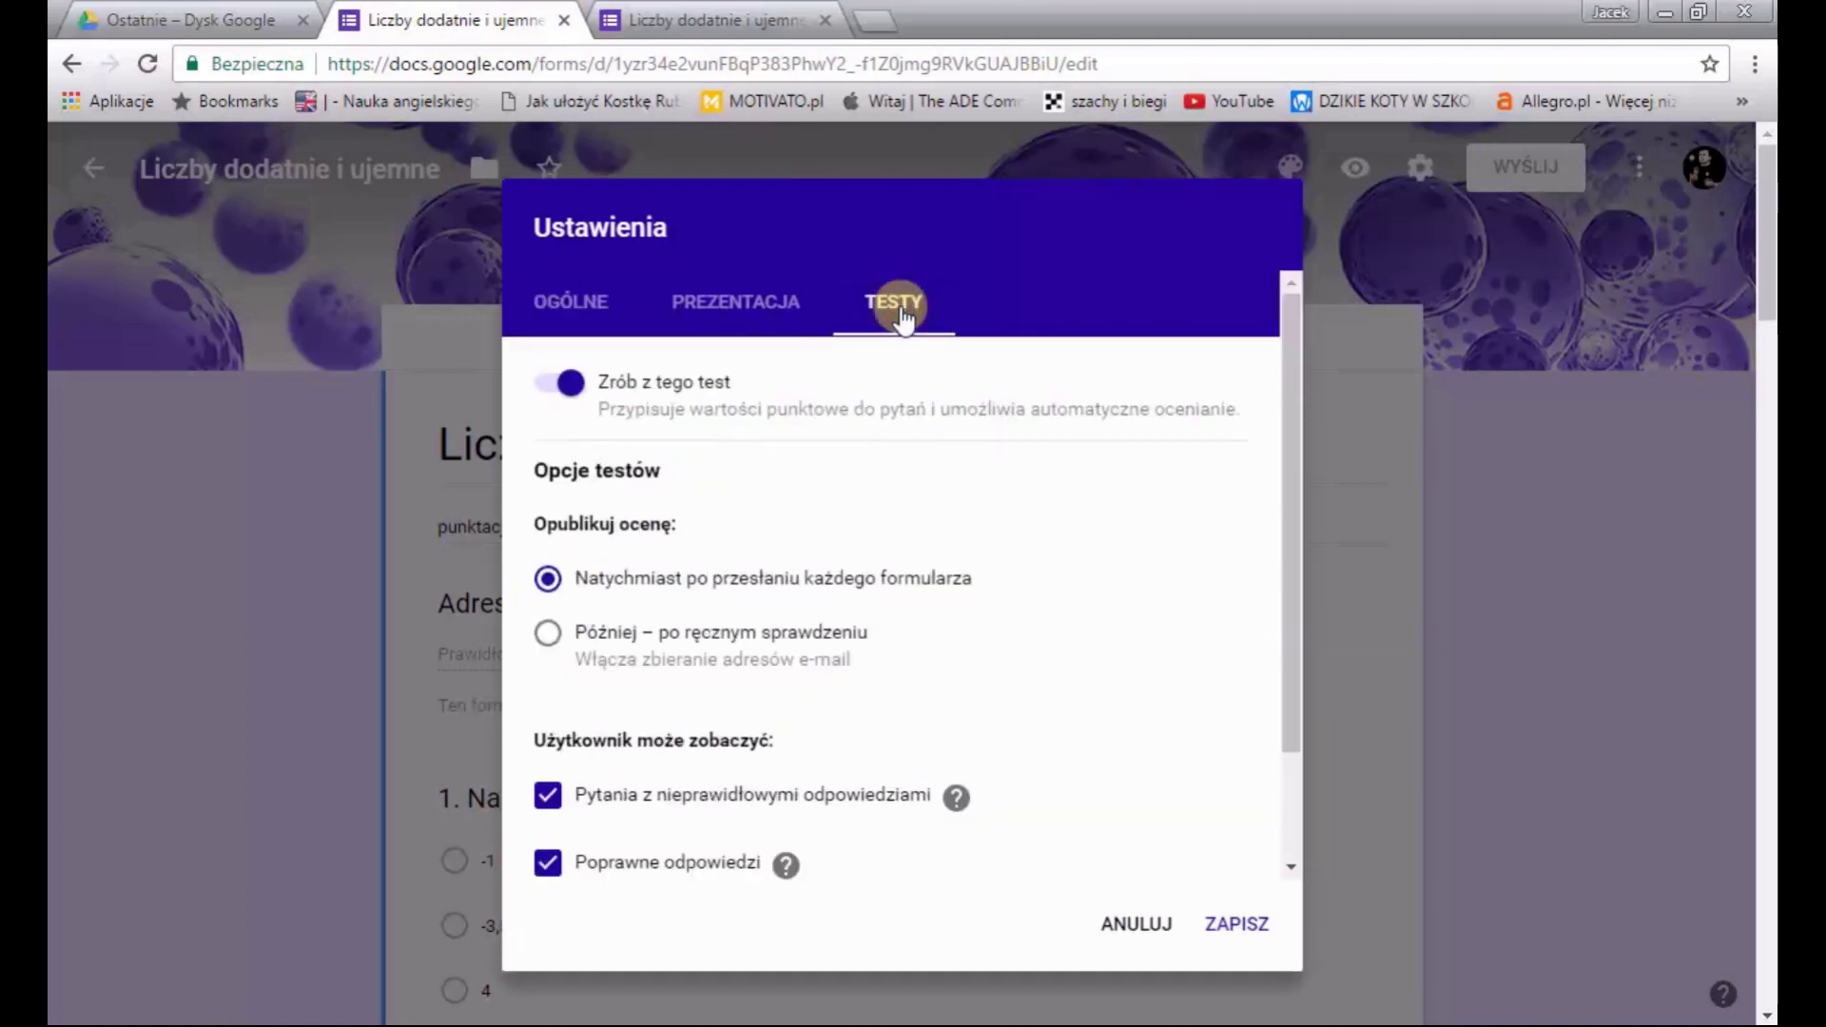
click(561, 385)
click(573, 389)
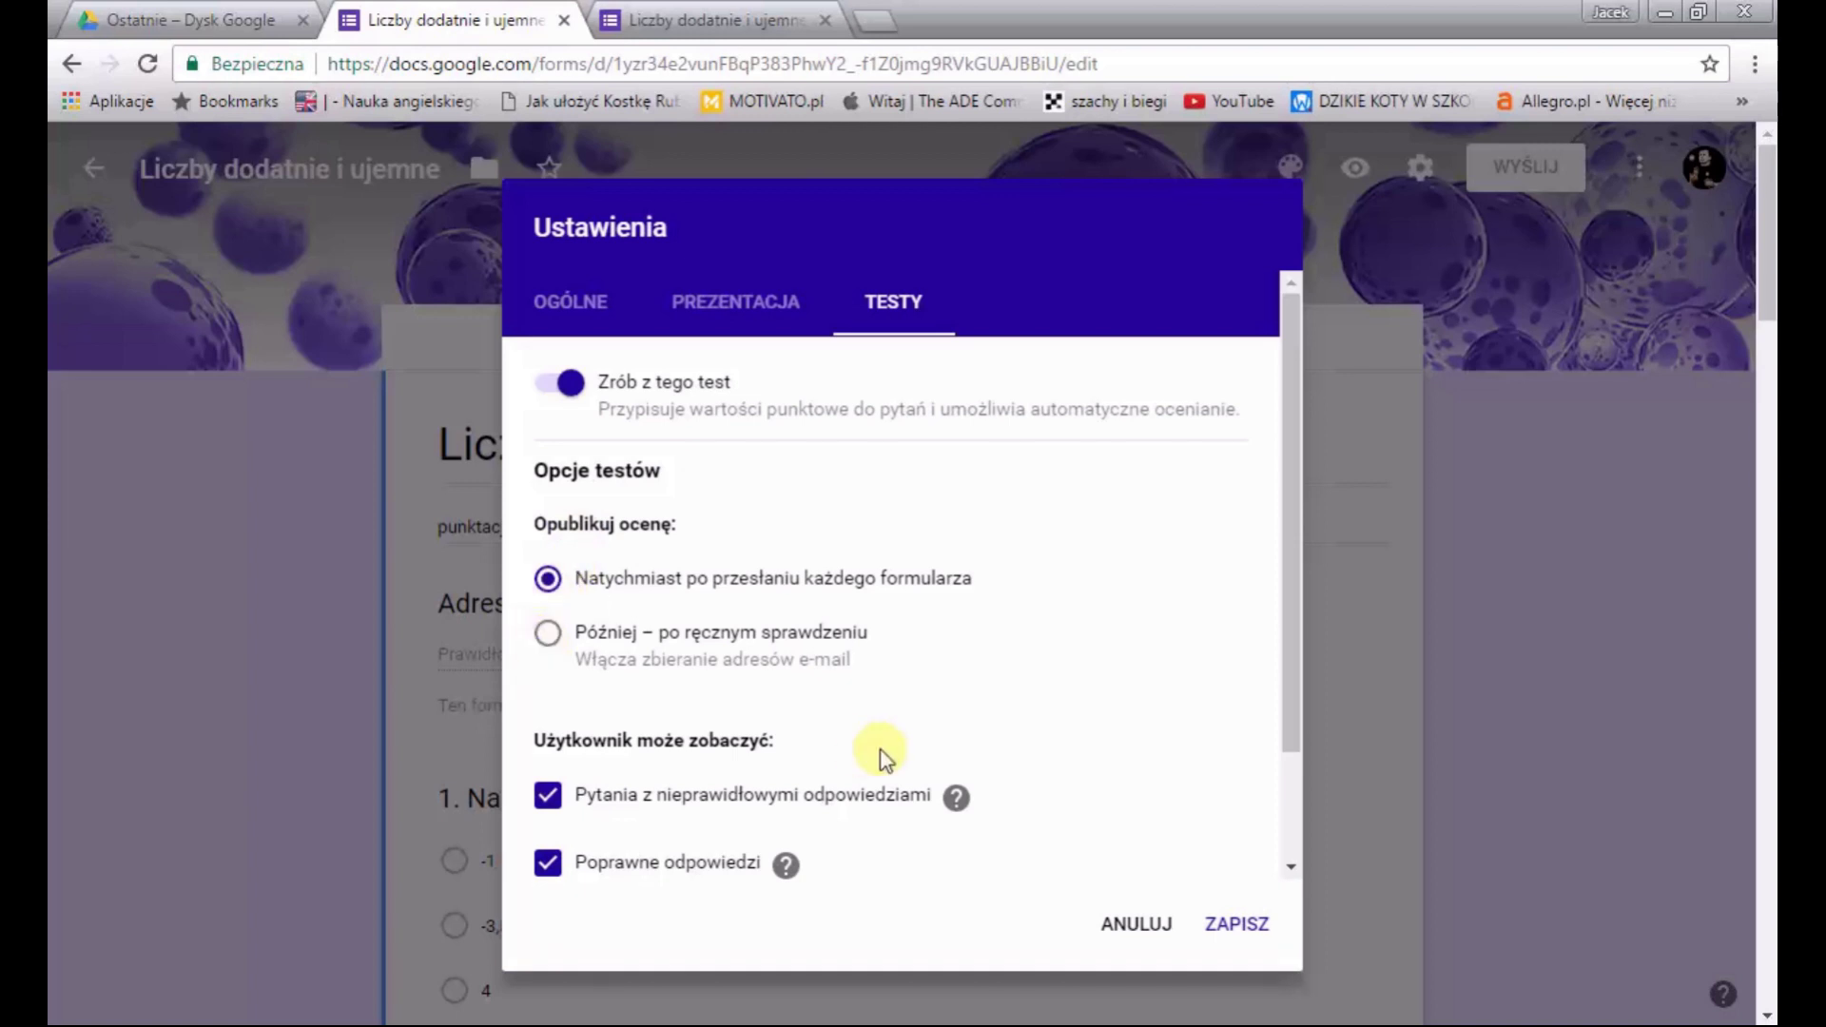
scroll(689, 768, down, 2)
scroll(689, 768, down, 1)
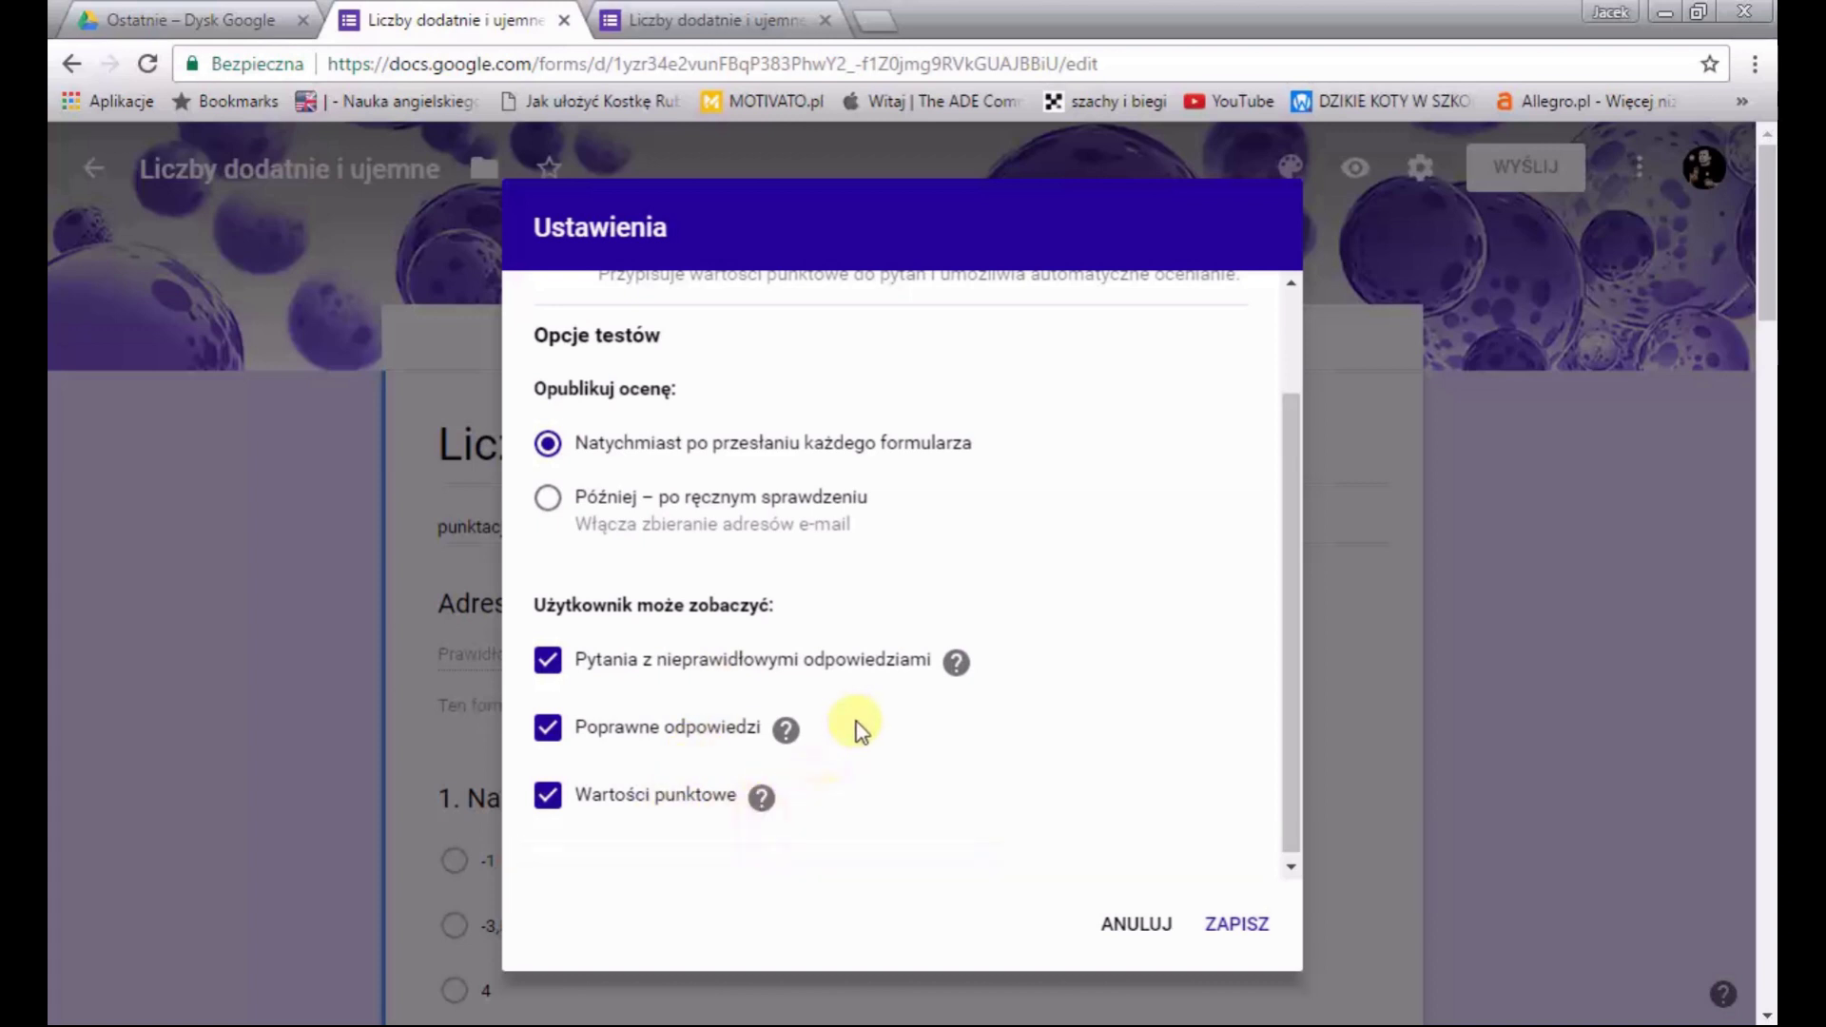
scroll(847, 726, up, 3)
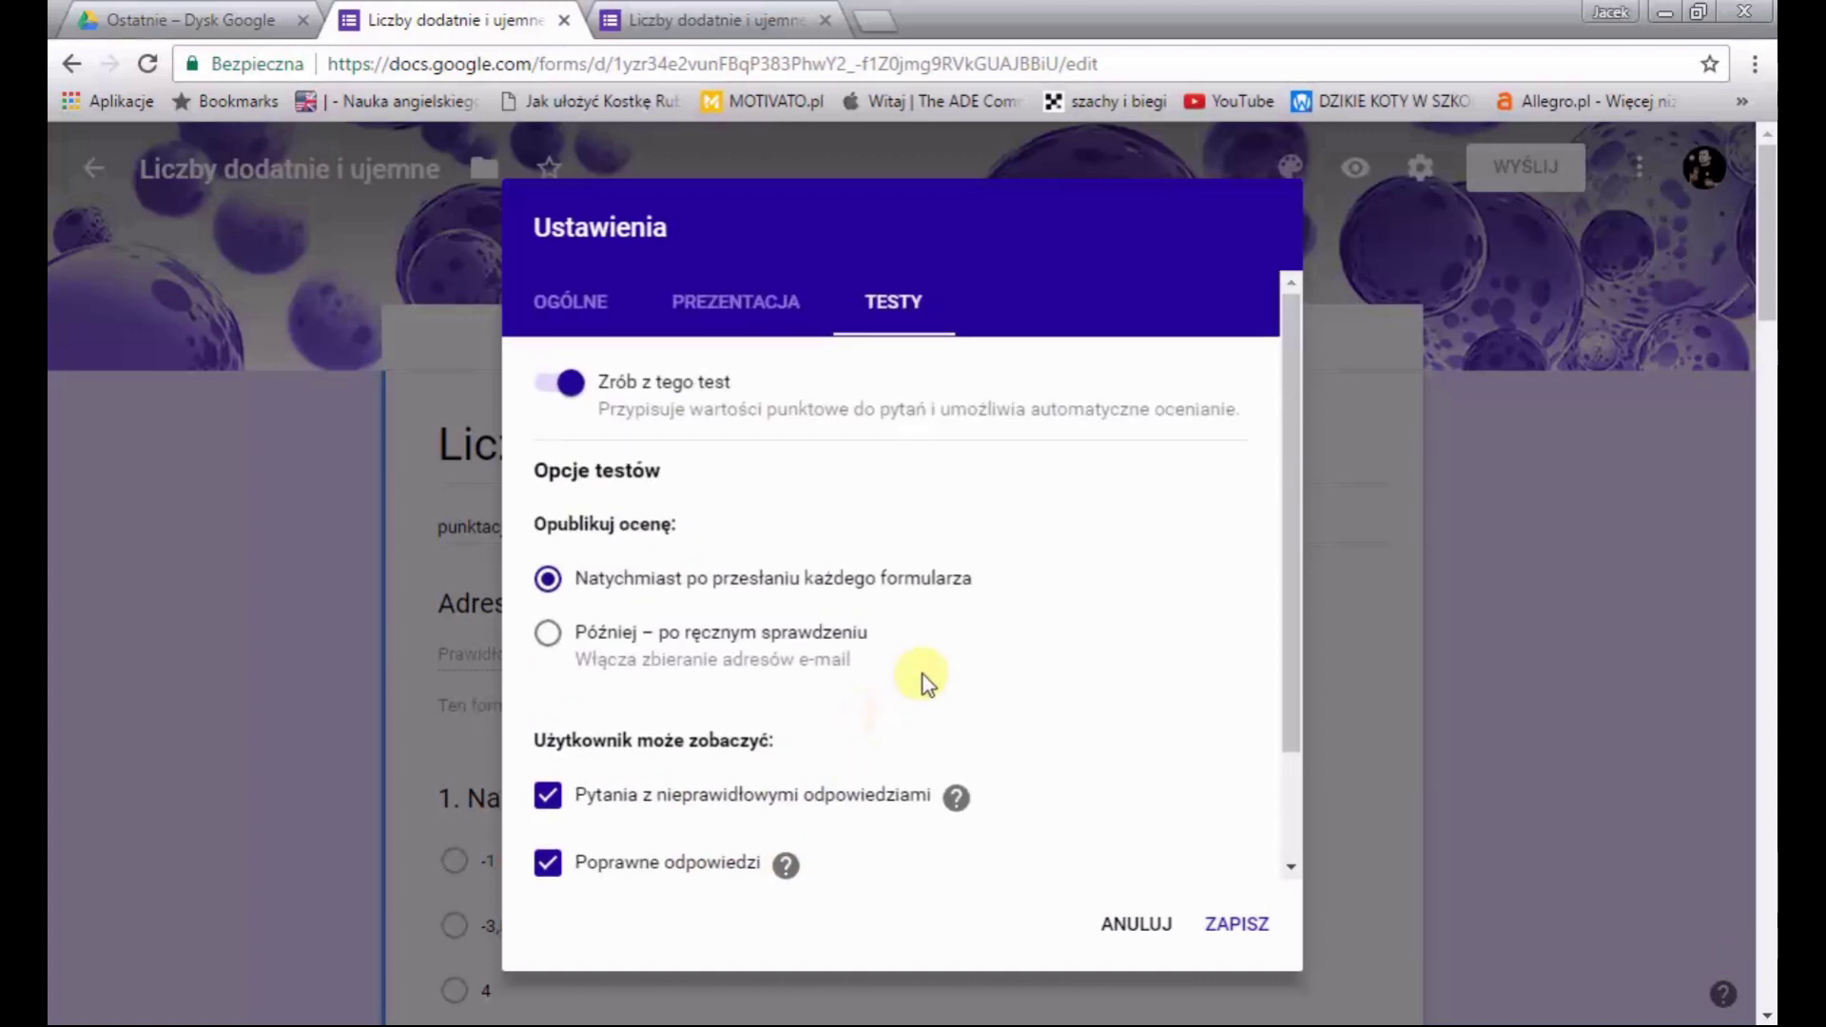
click(1146, 924)
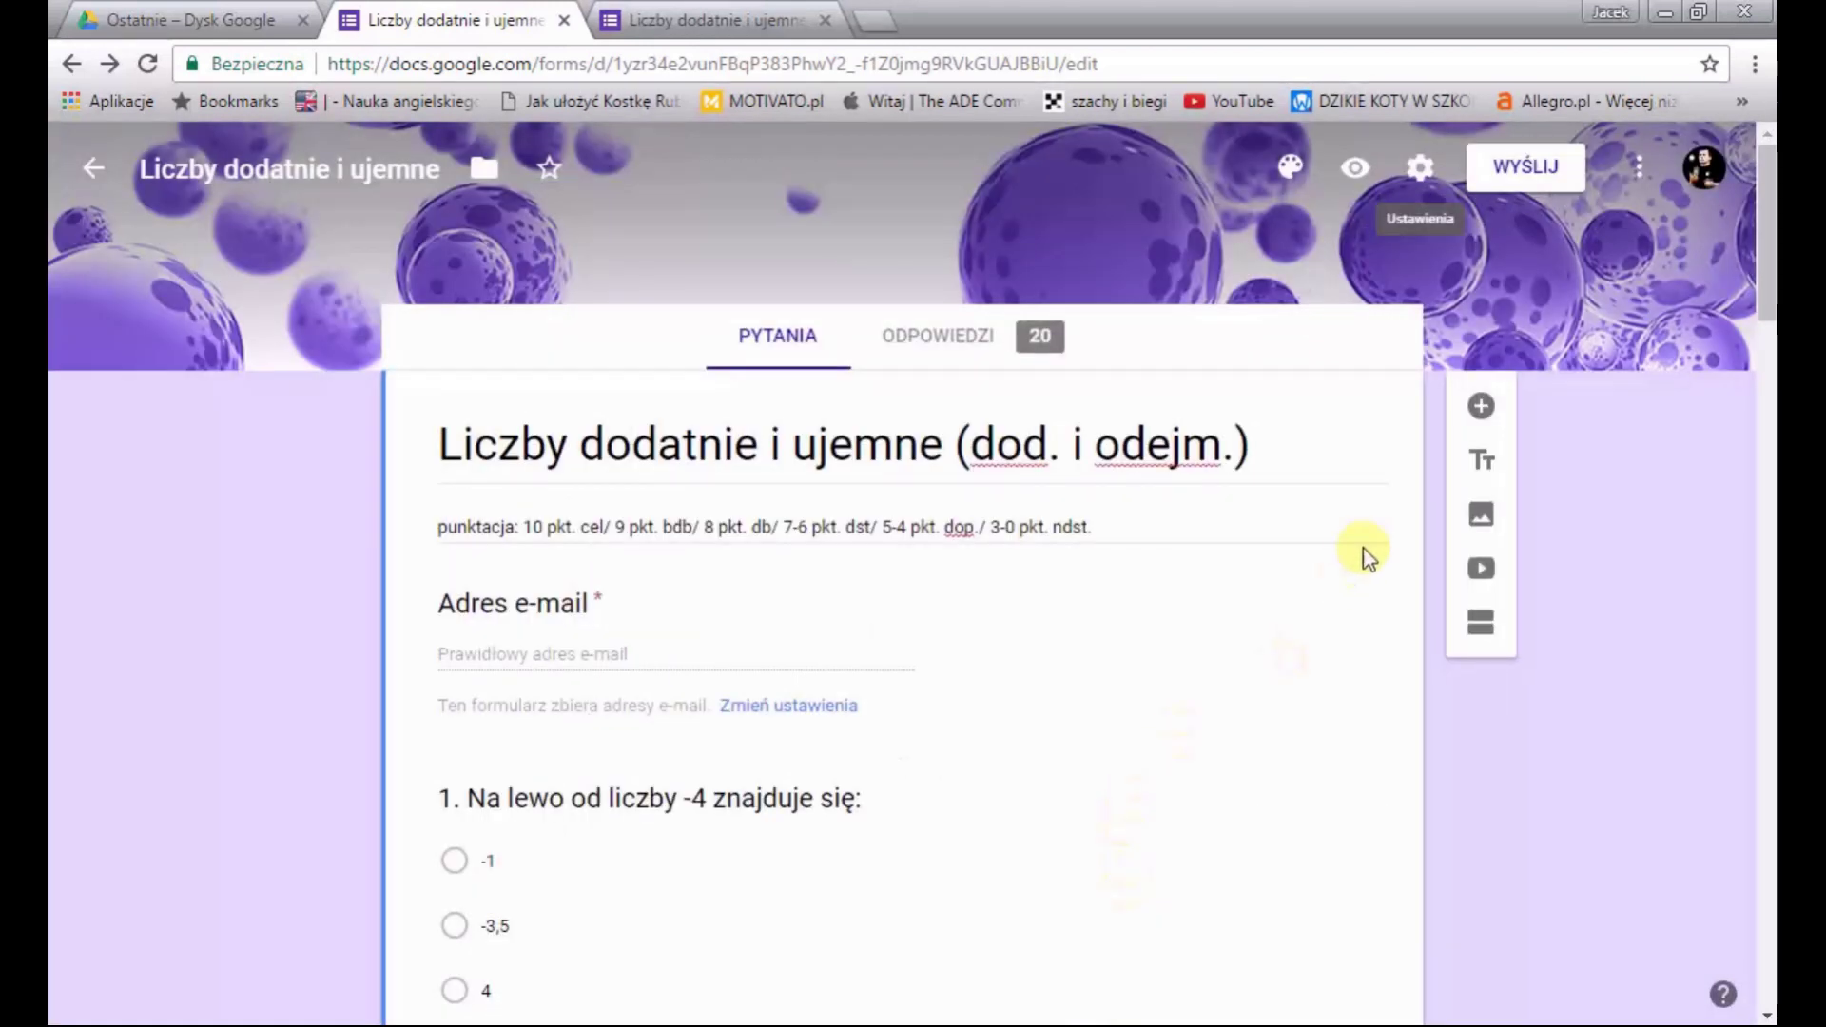
Add a multiple-choice question titled "11. Wartością bezwzględną liczby -5 jest:" below the e-mail address field
click(1482, 406)
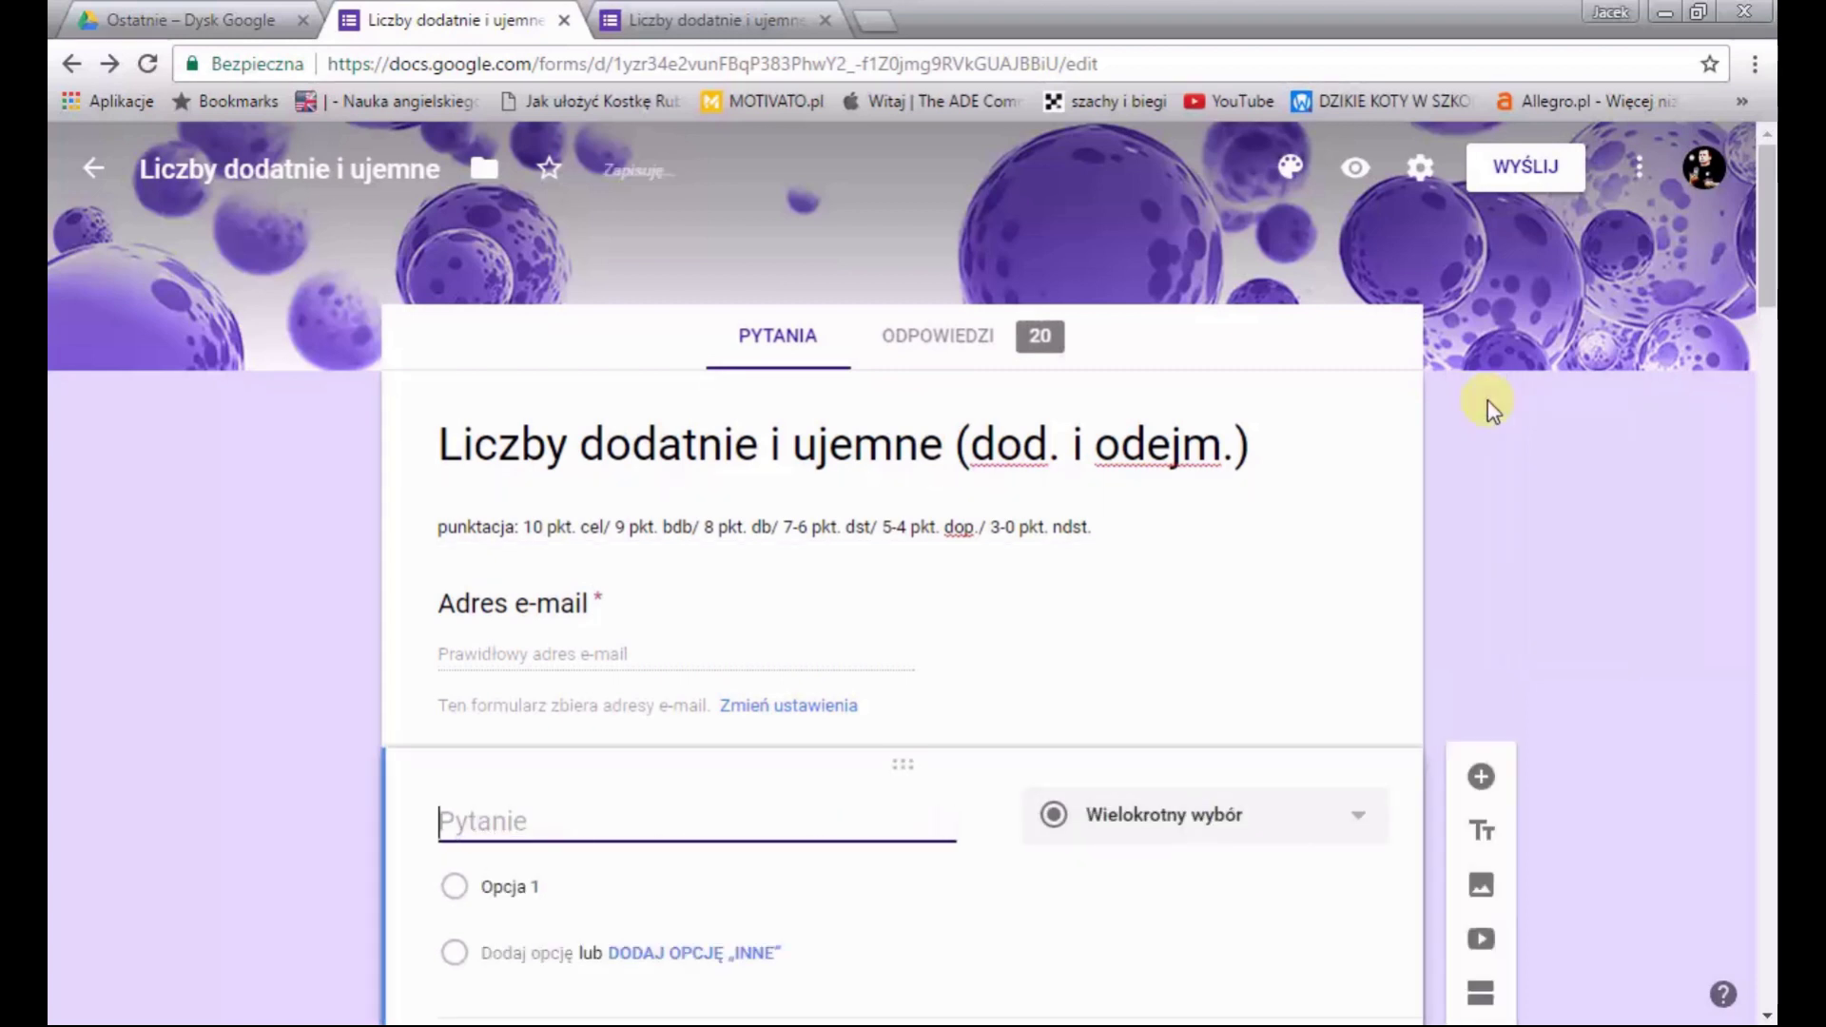
text(11. Wartością be)
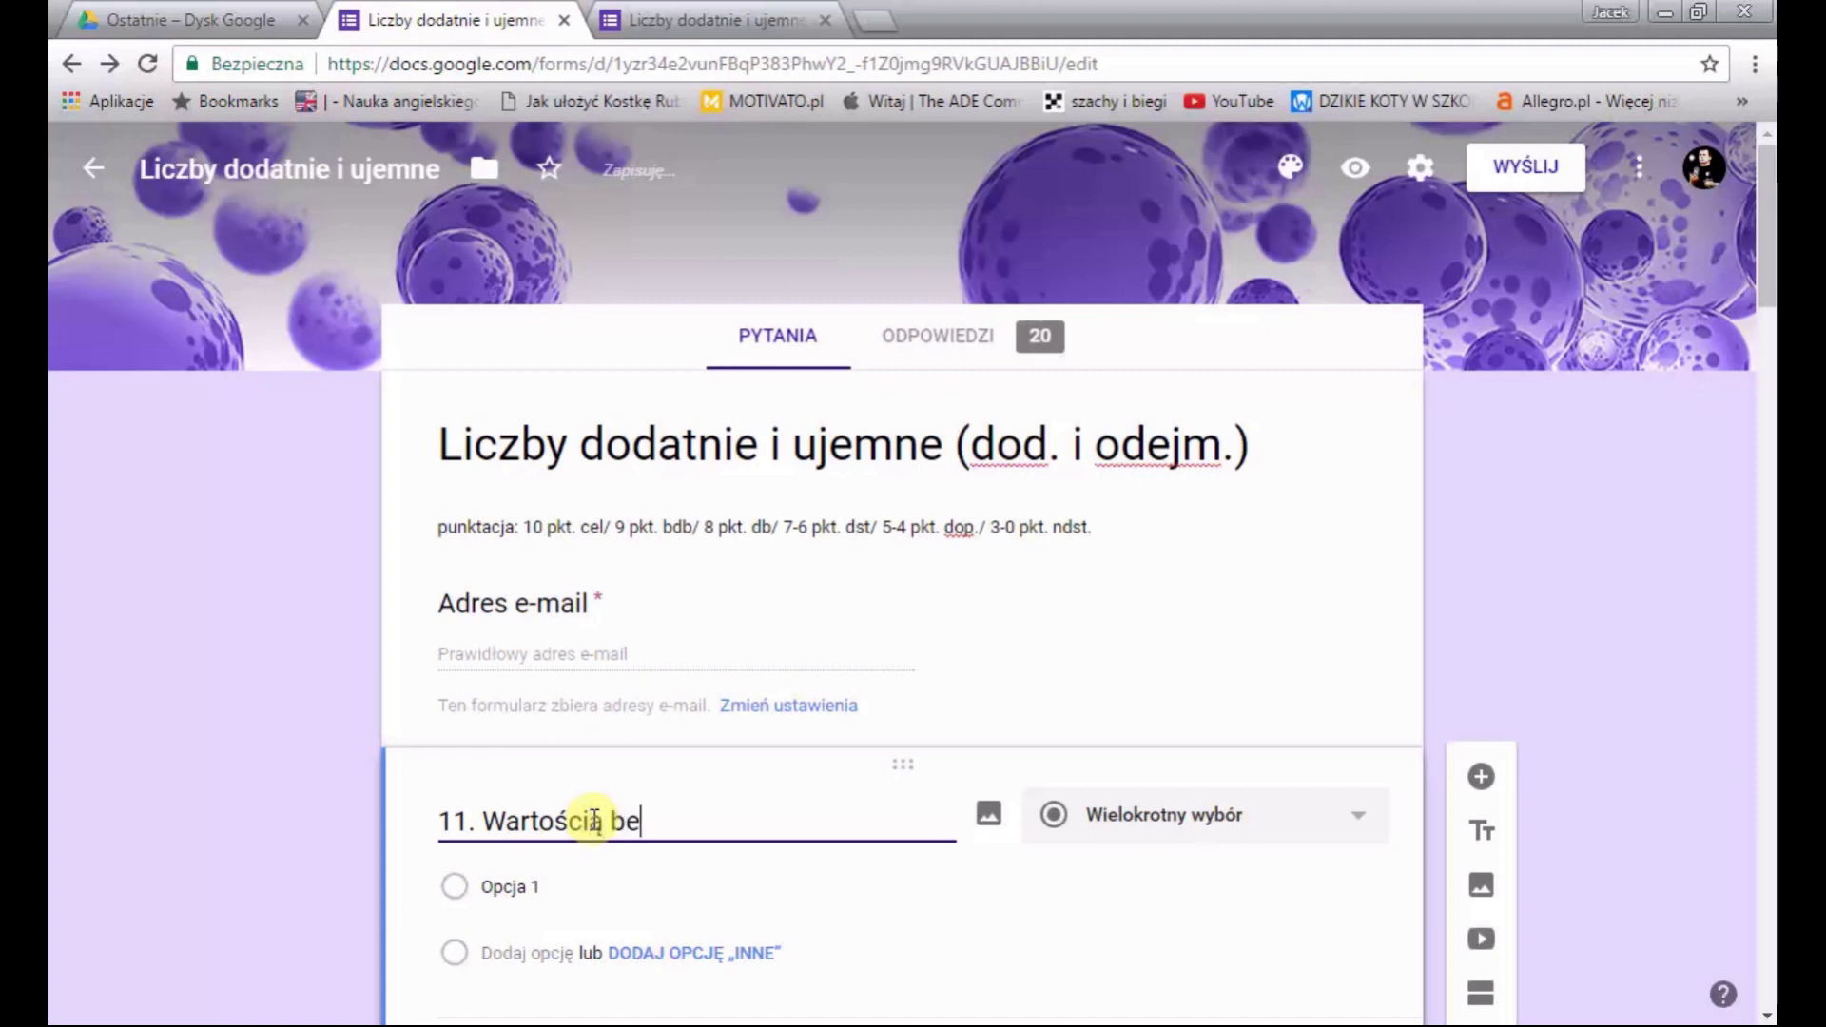
text(zwzględną)
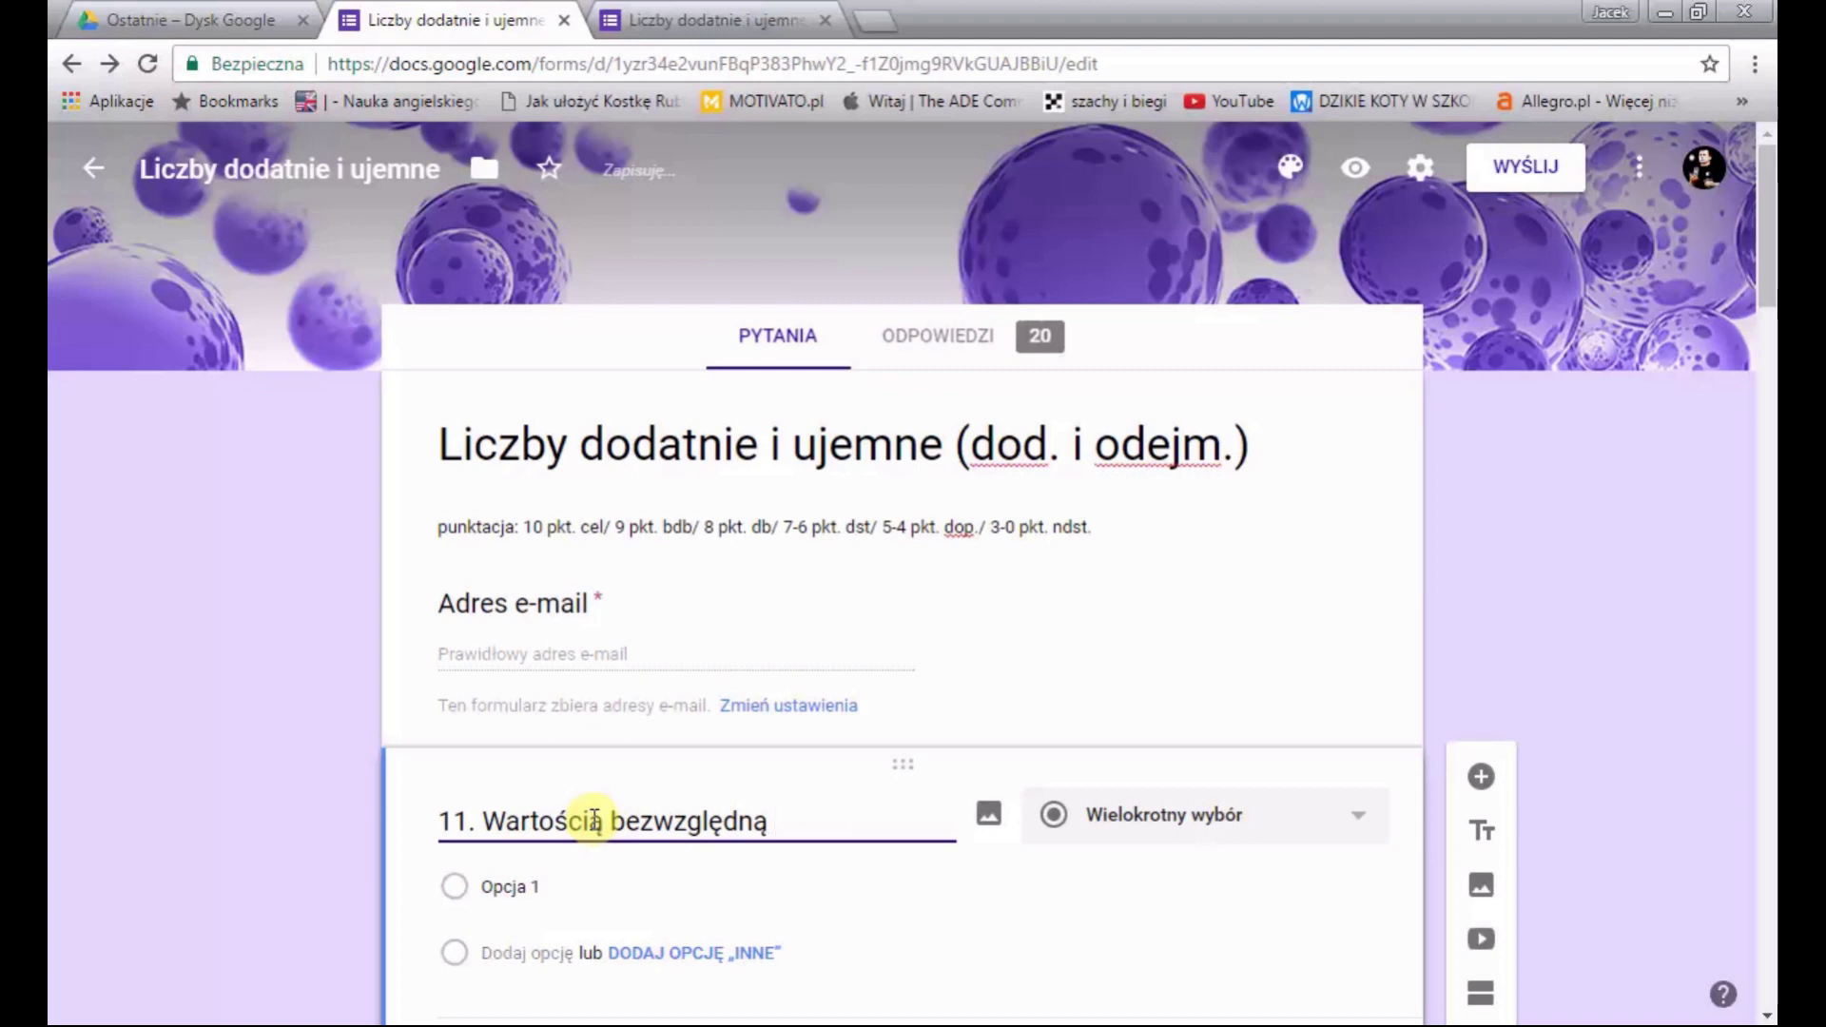
text(lic)
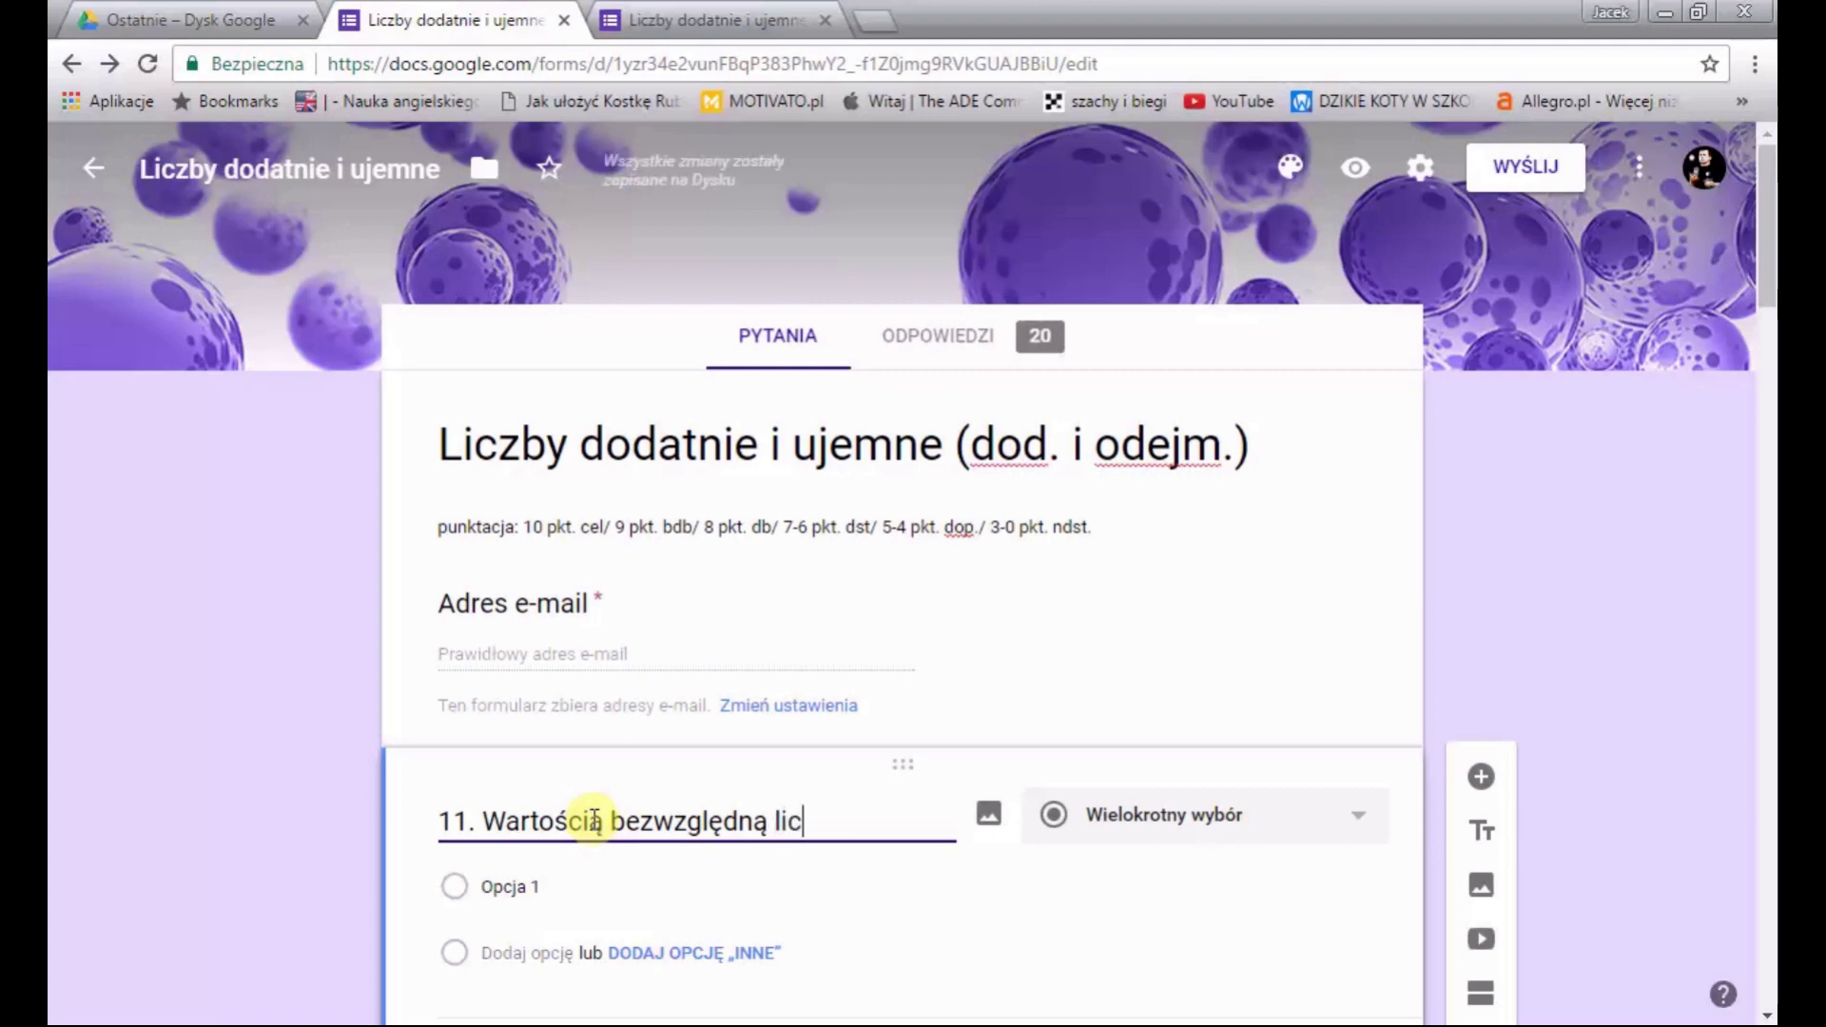
text(zby )
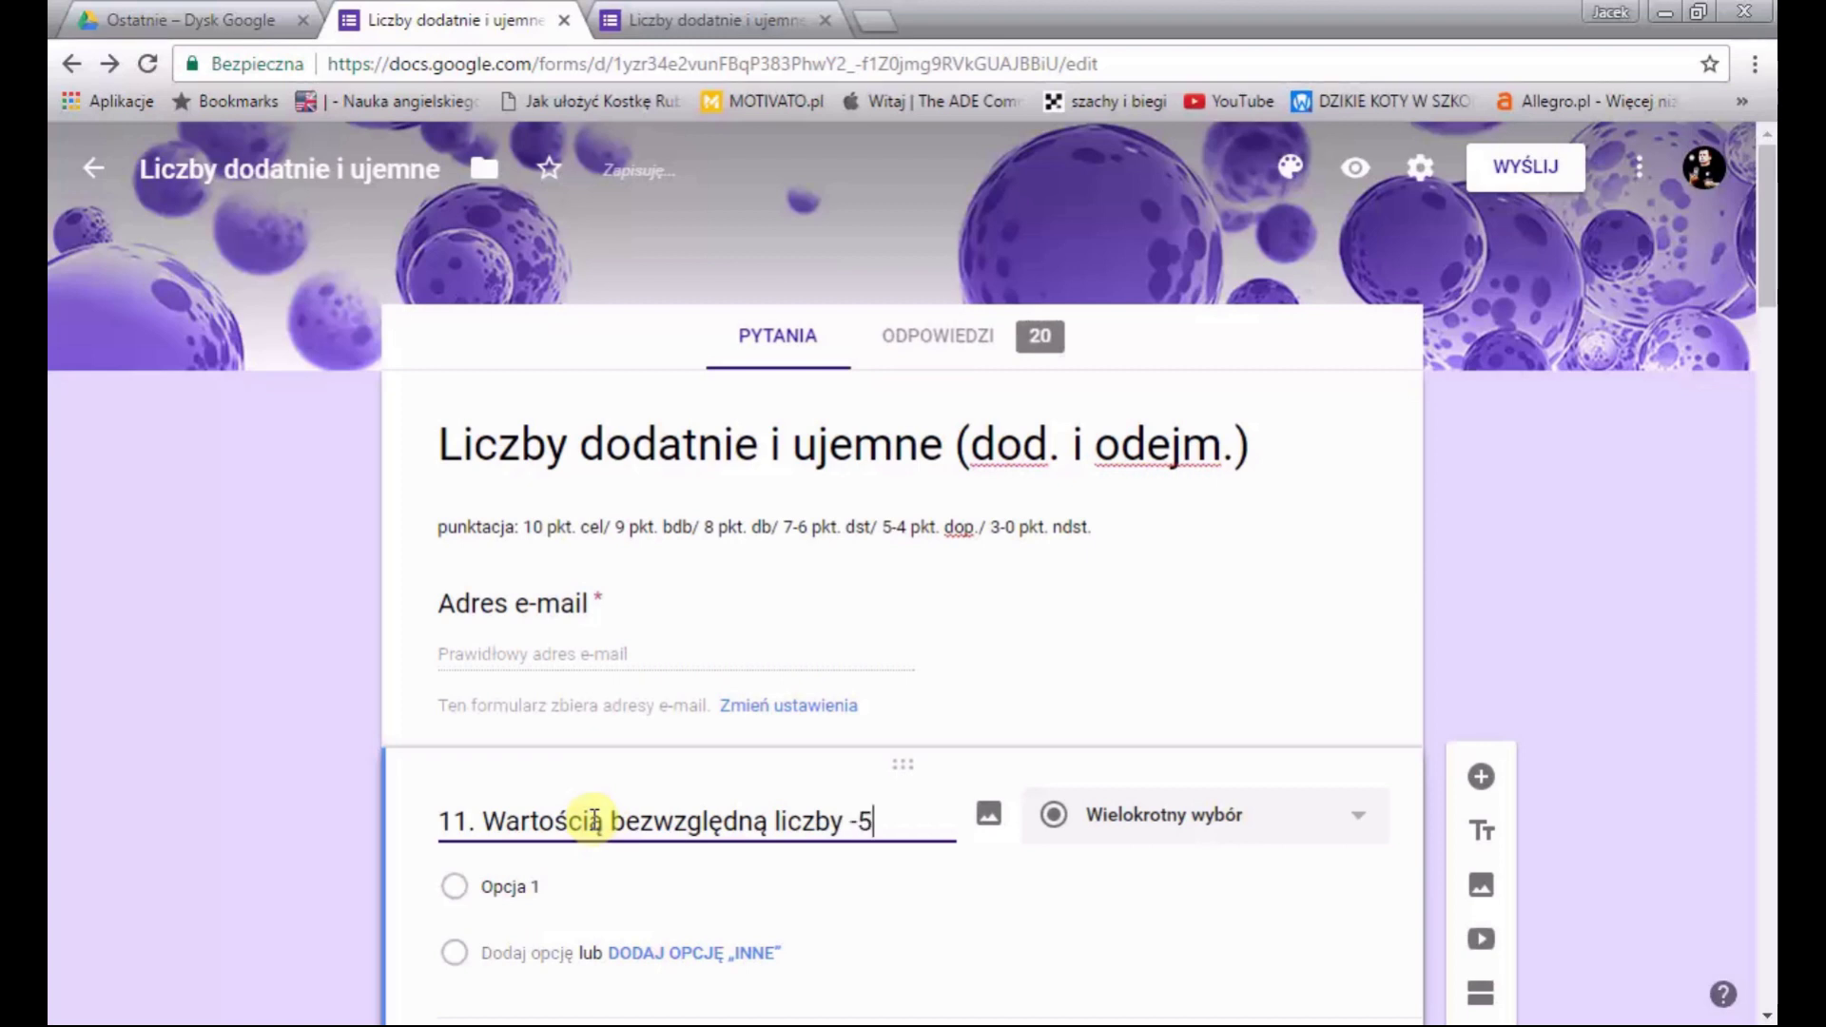
text(-5)
Fill in four answer options for question 11: -5, 5, 0 and 25
click(458, 898)
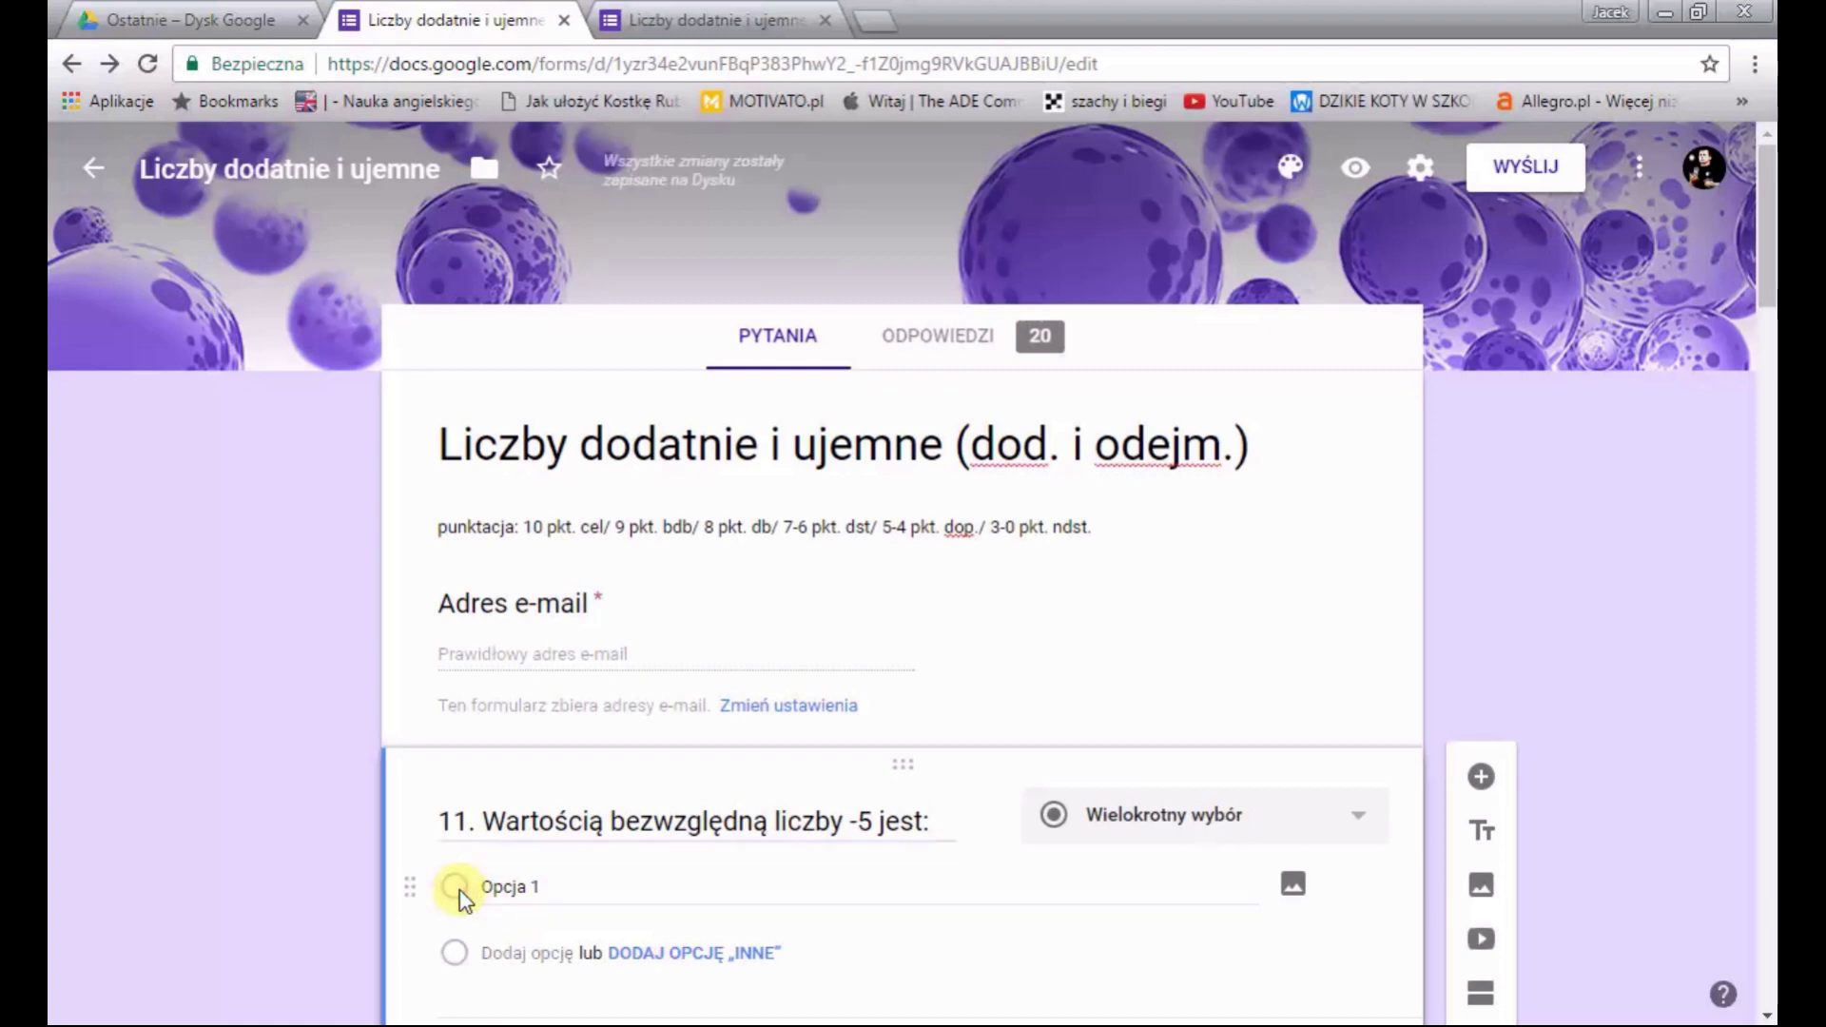
click(499, 883)
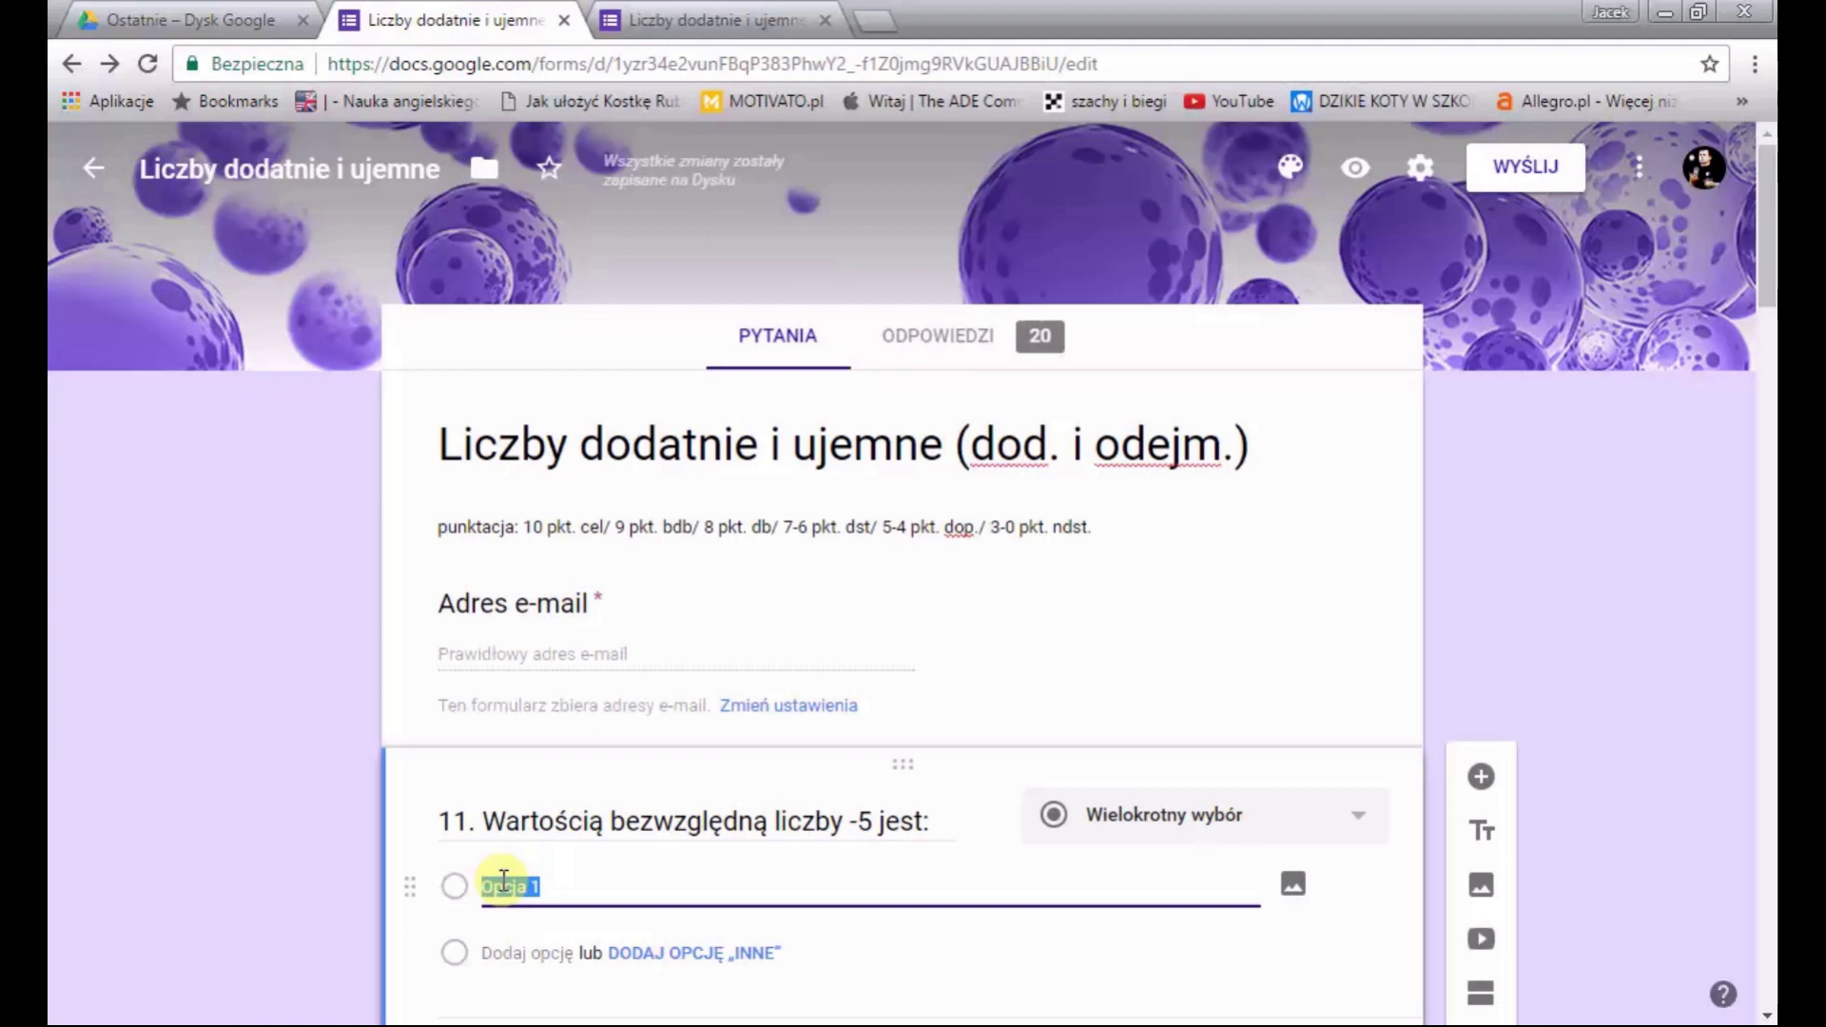
text(-5)
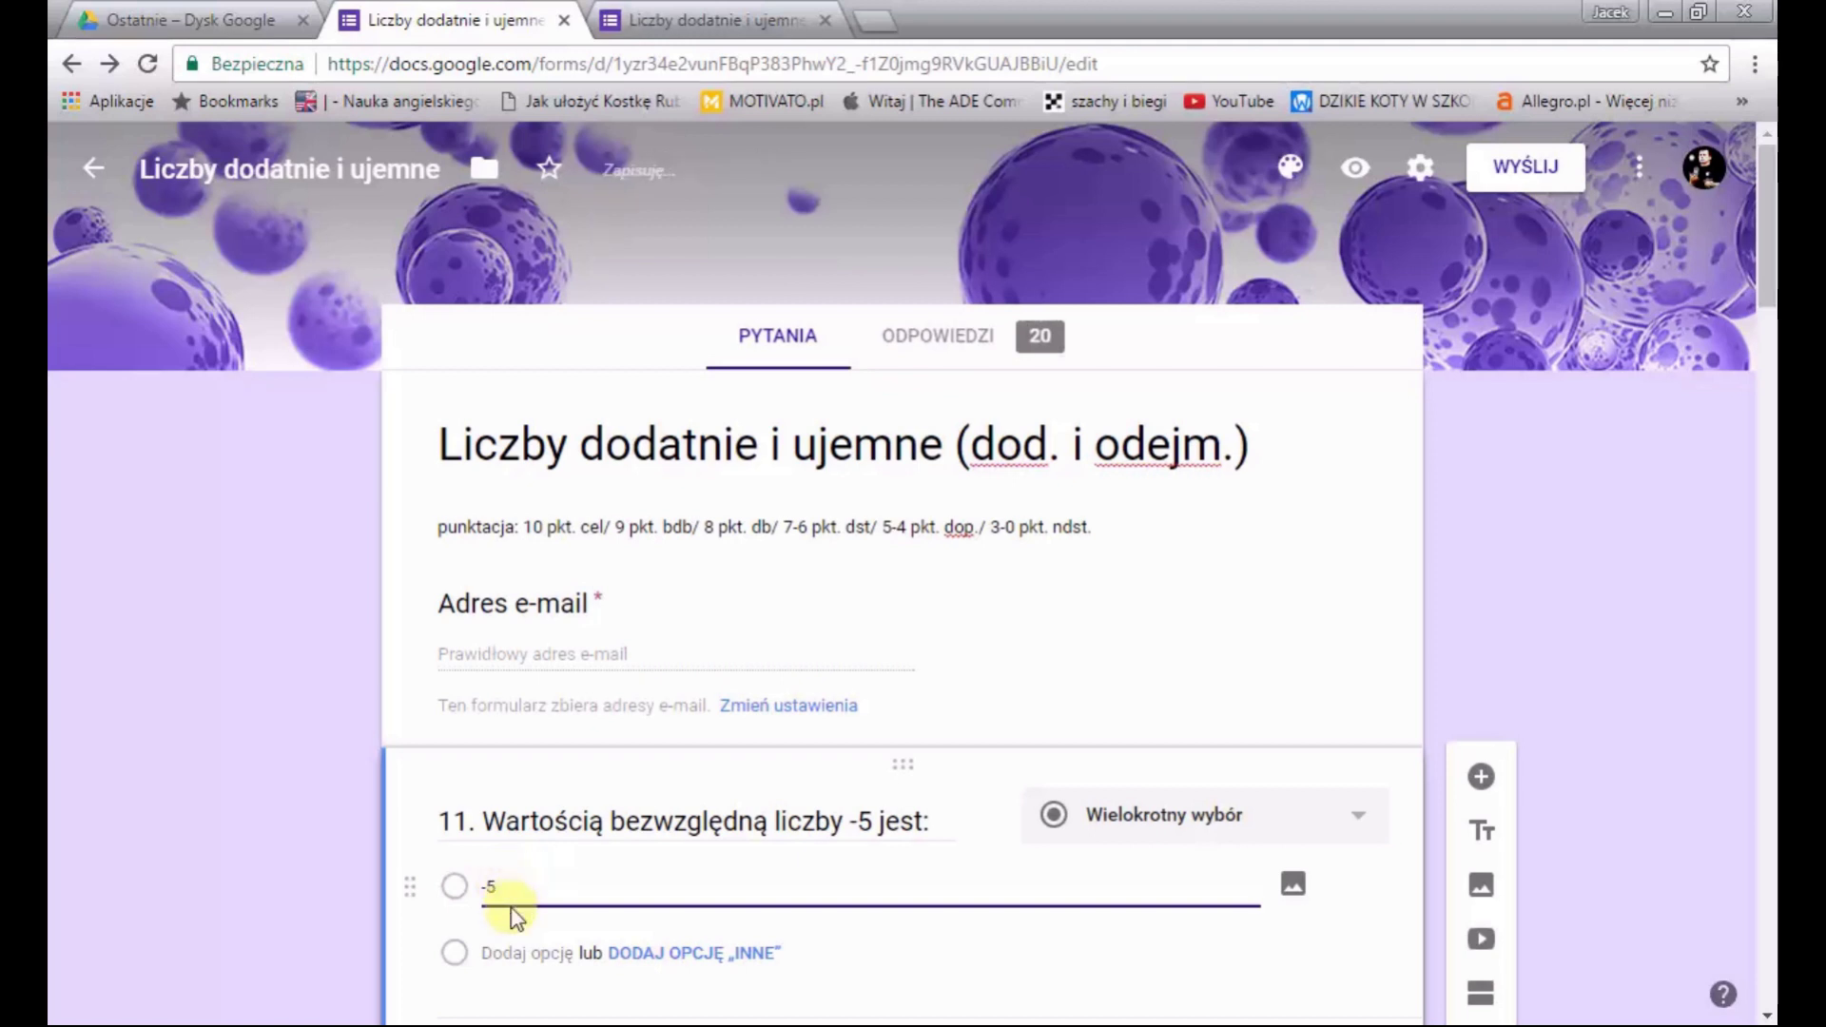
click(535, 959)
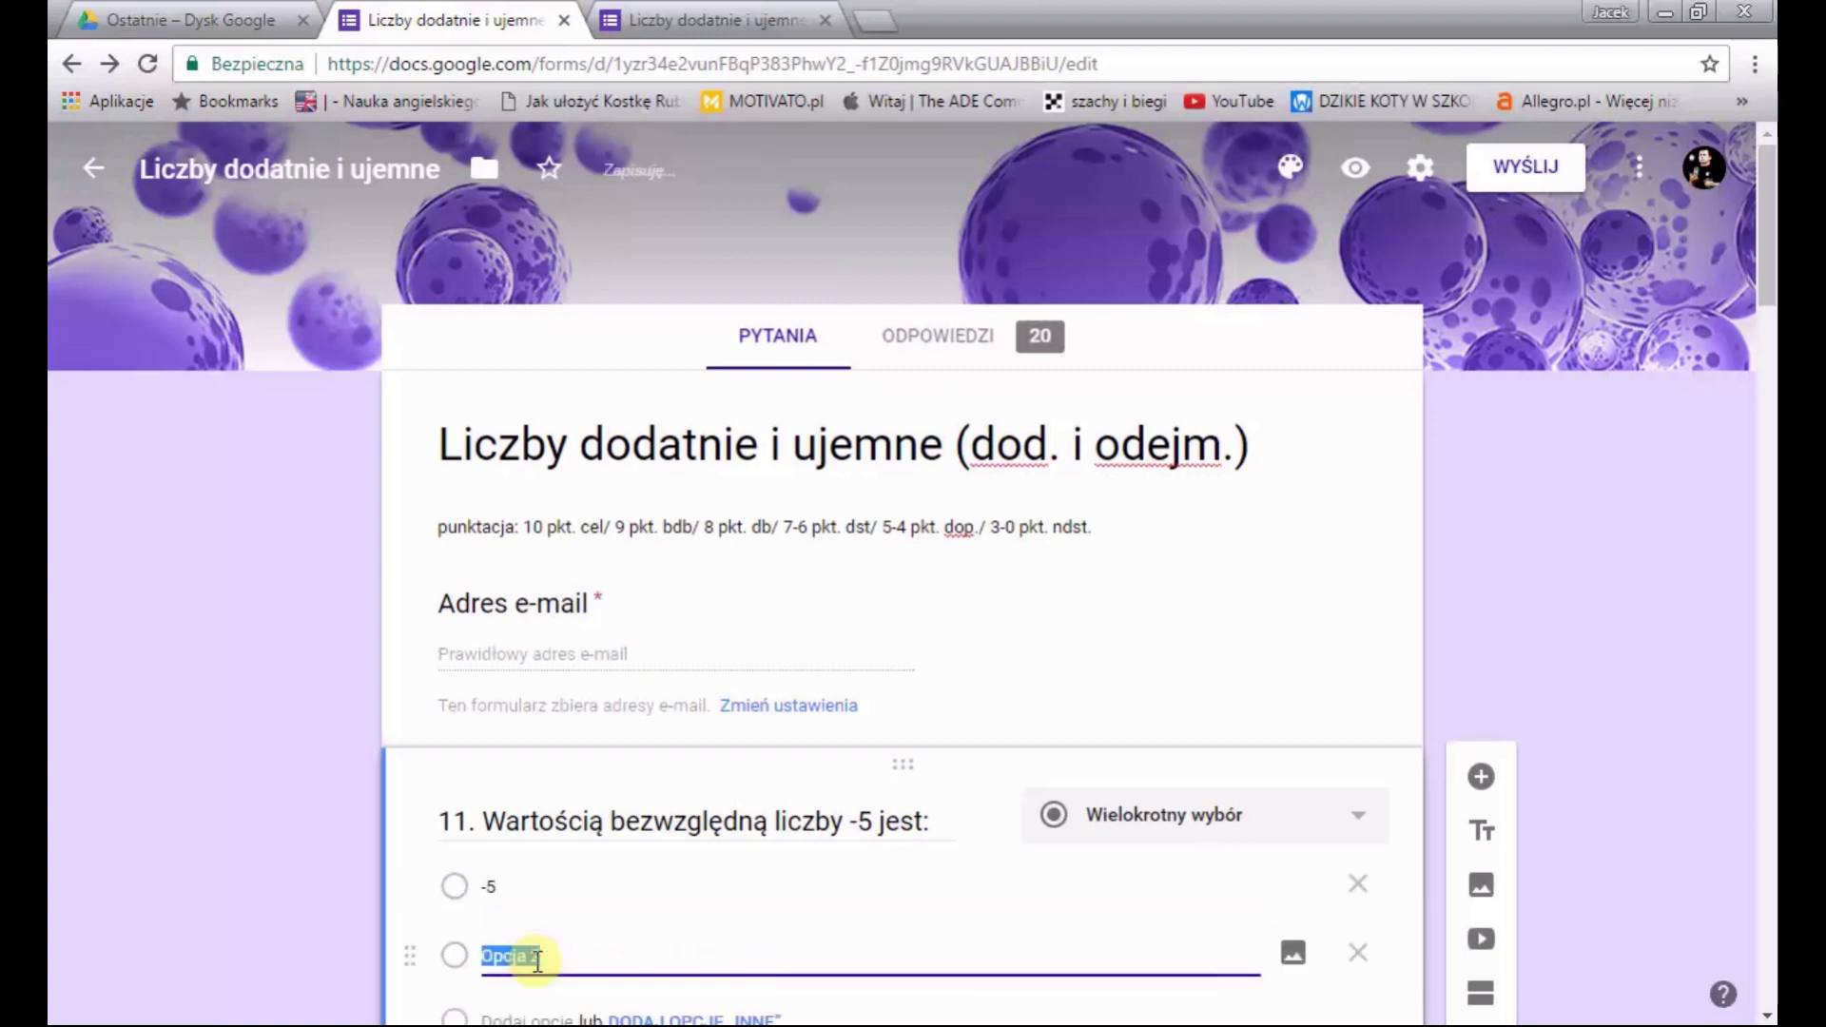
text(5)
click(509, 1012)
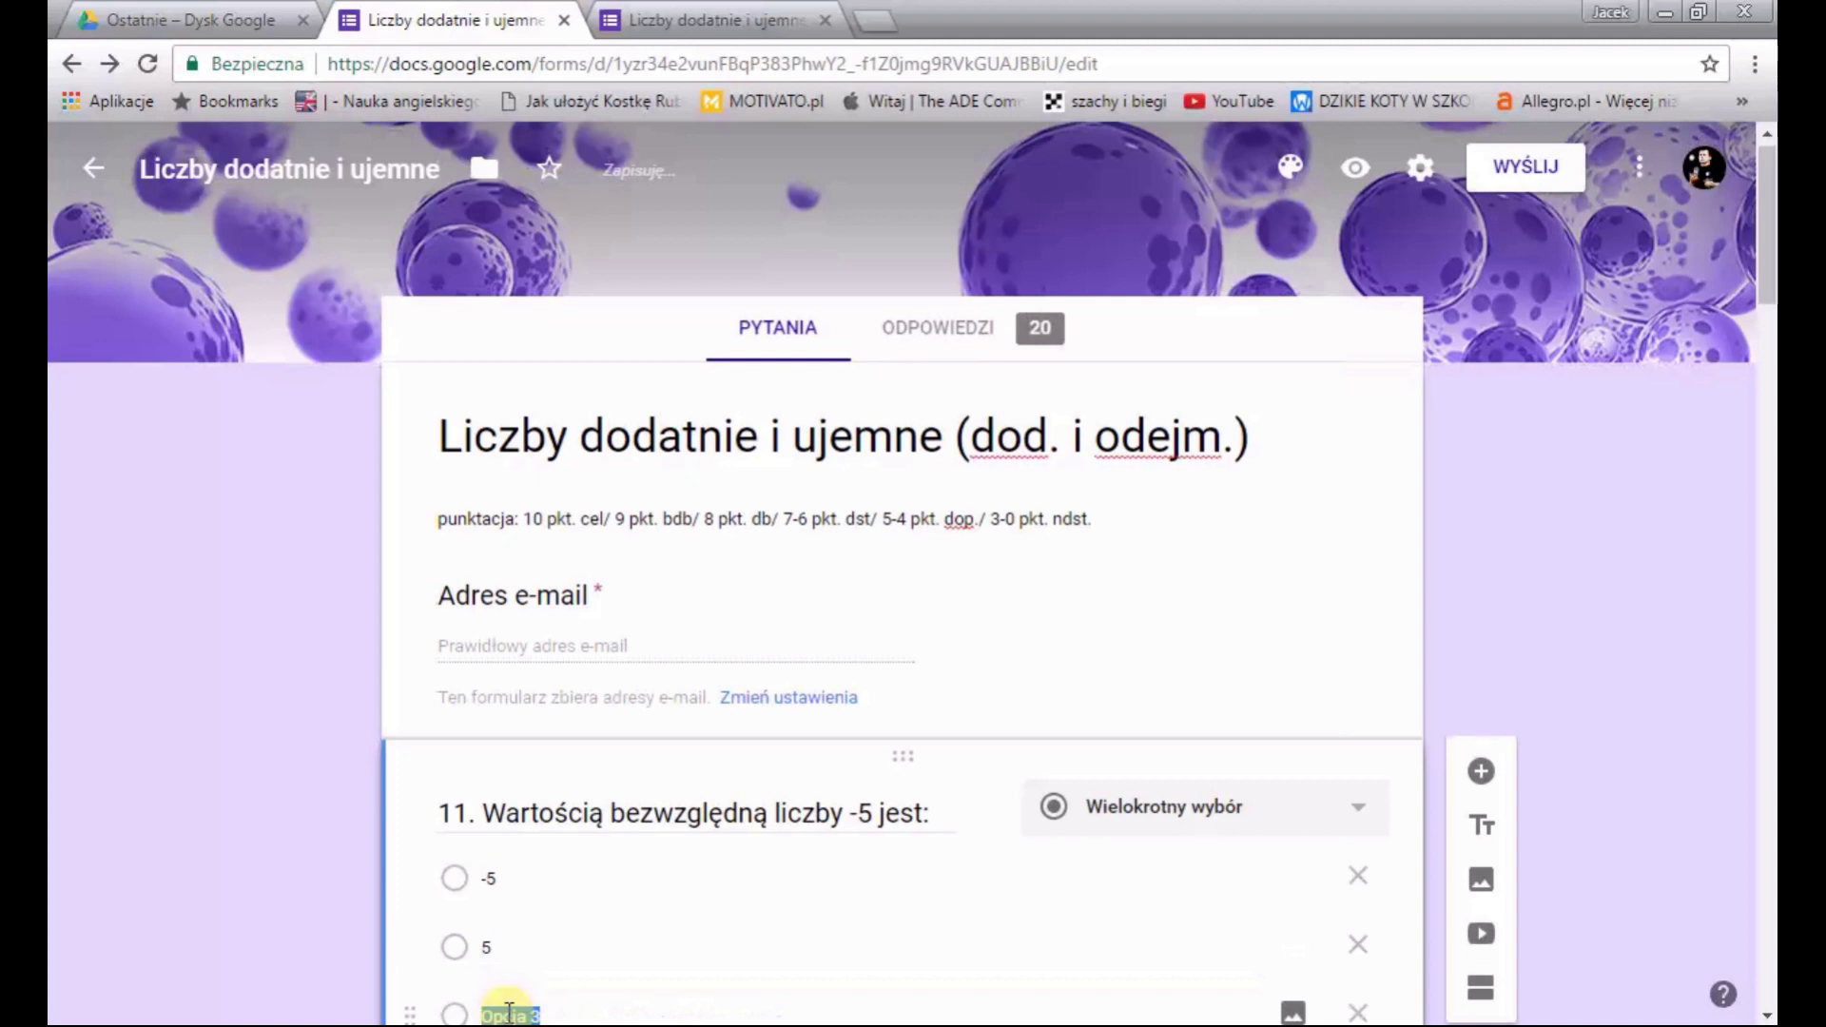
text(0)
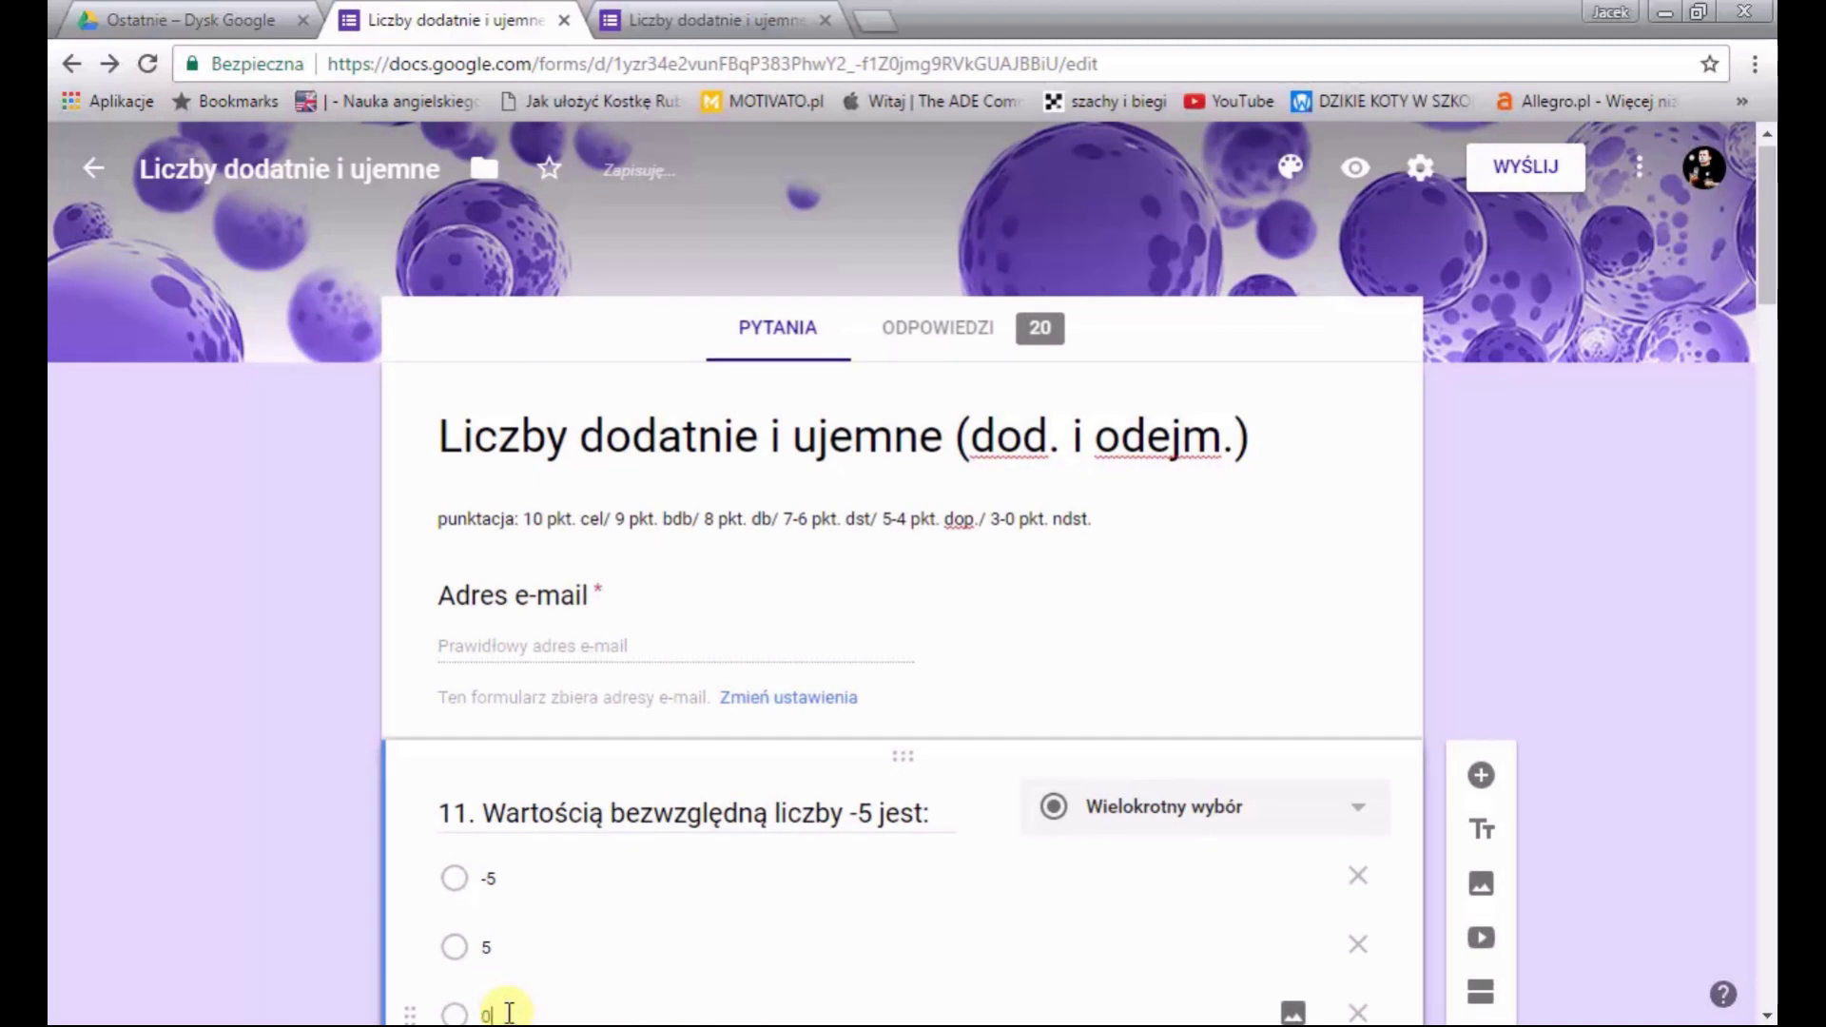
scroll(530, 938, down, 3)
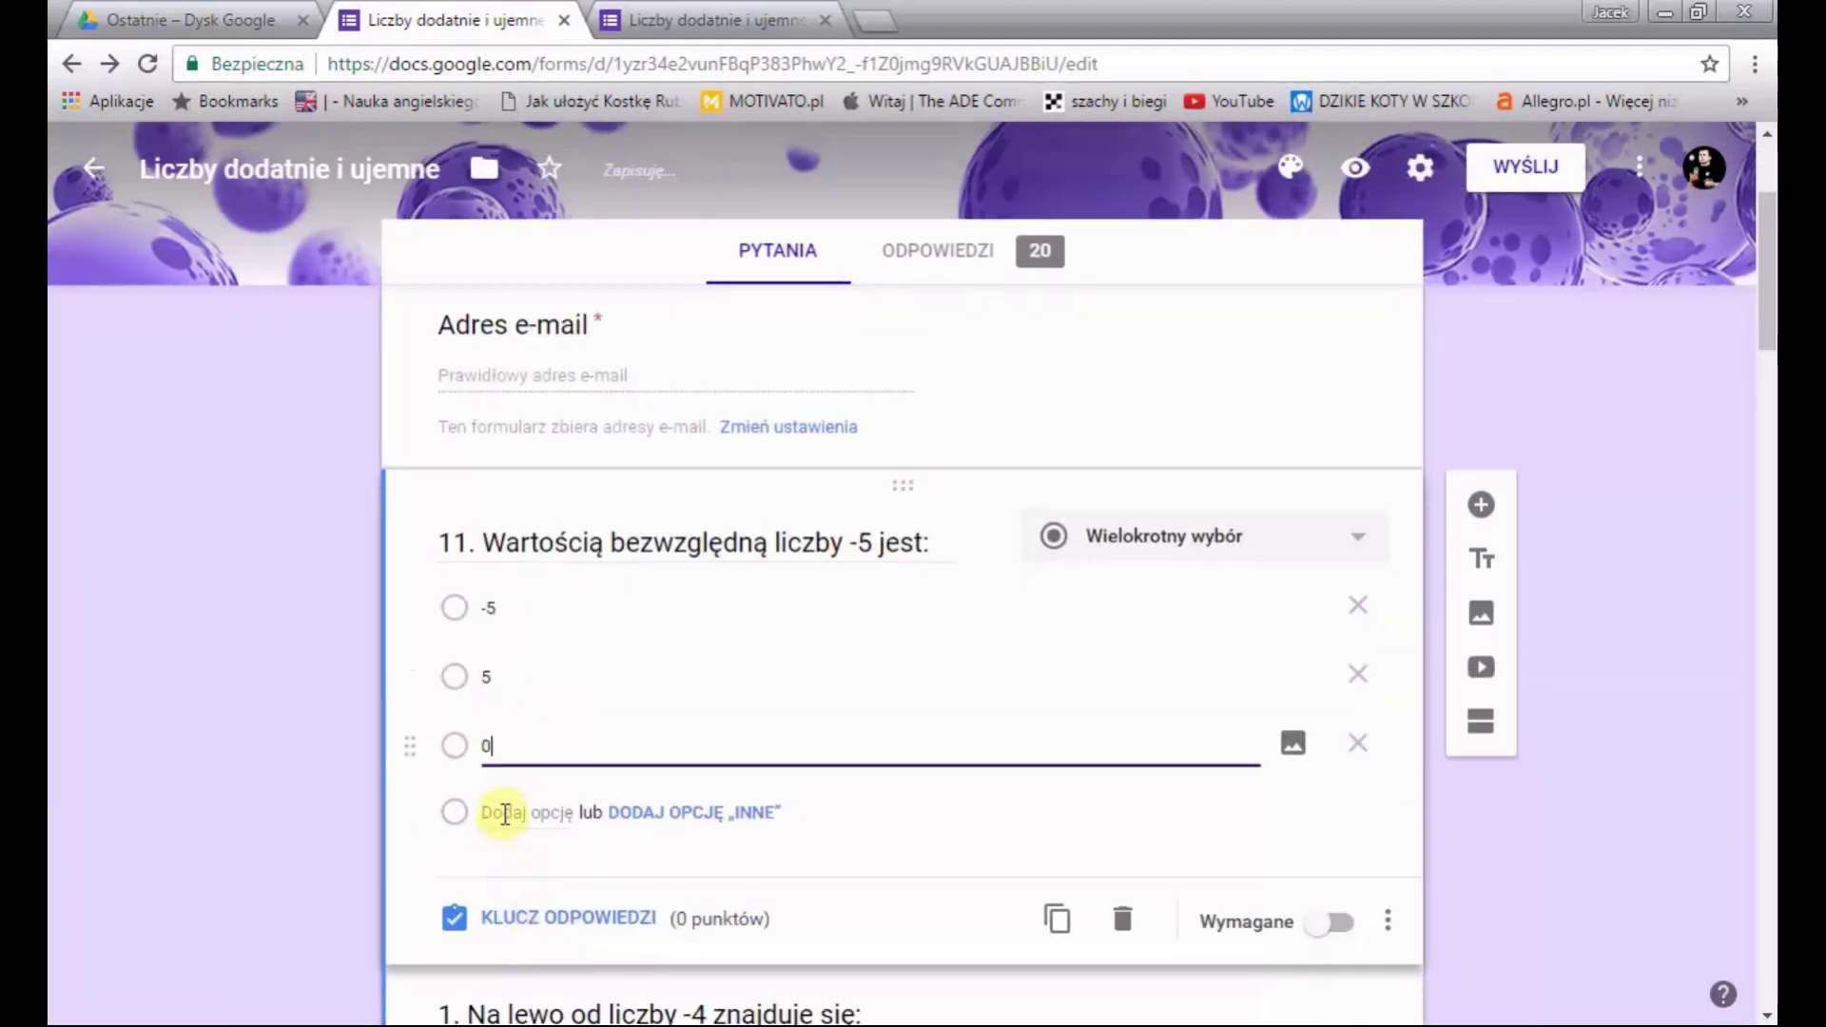
click(515, 813)
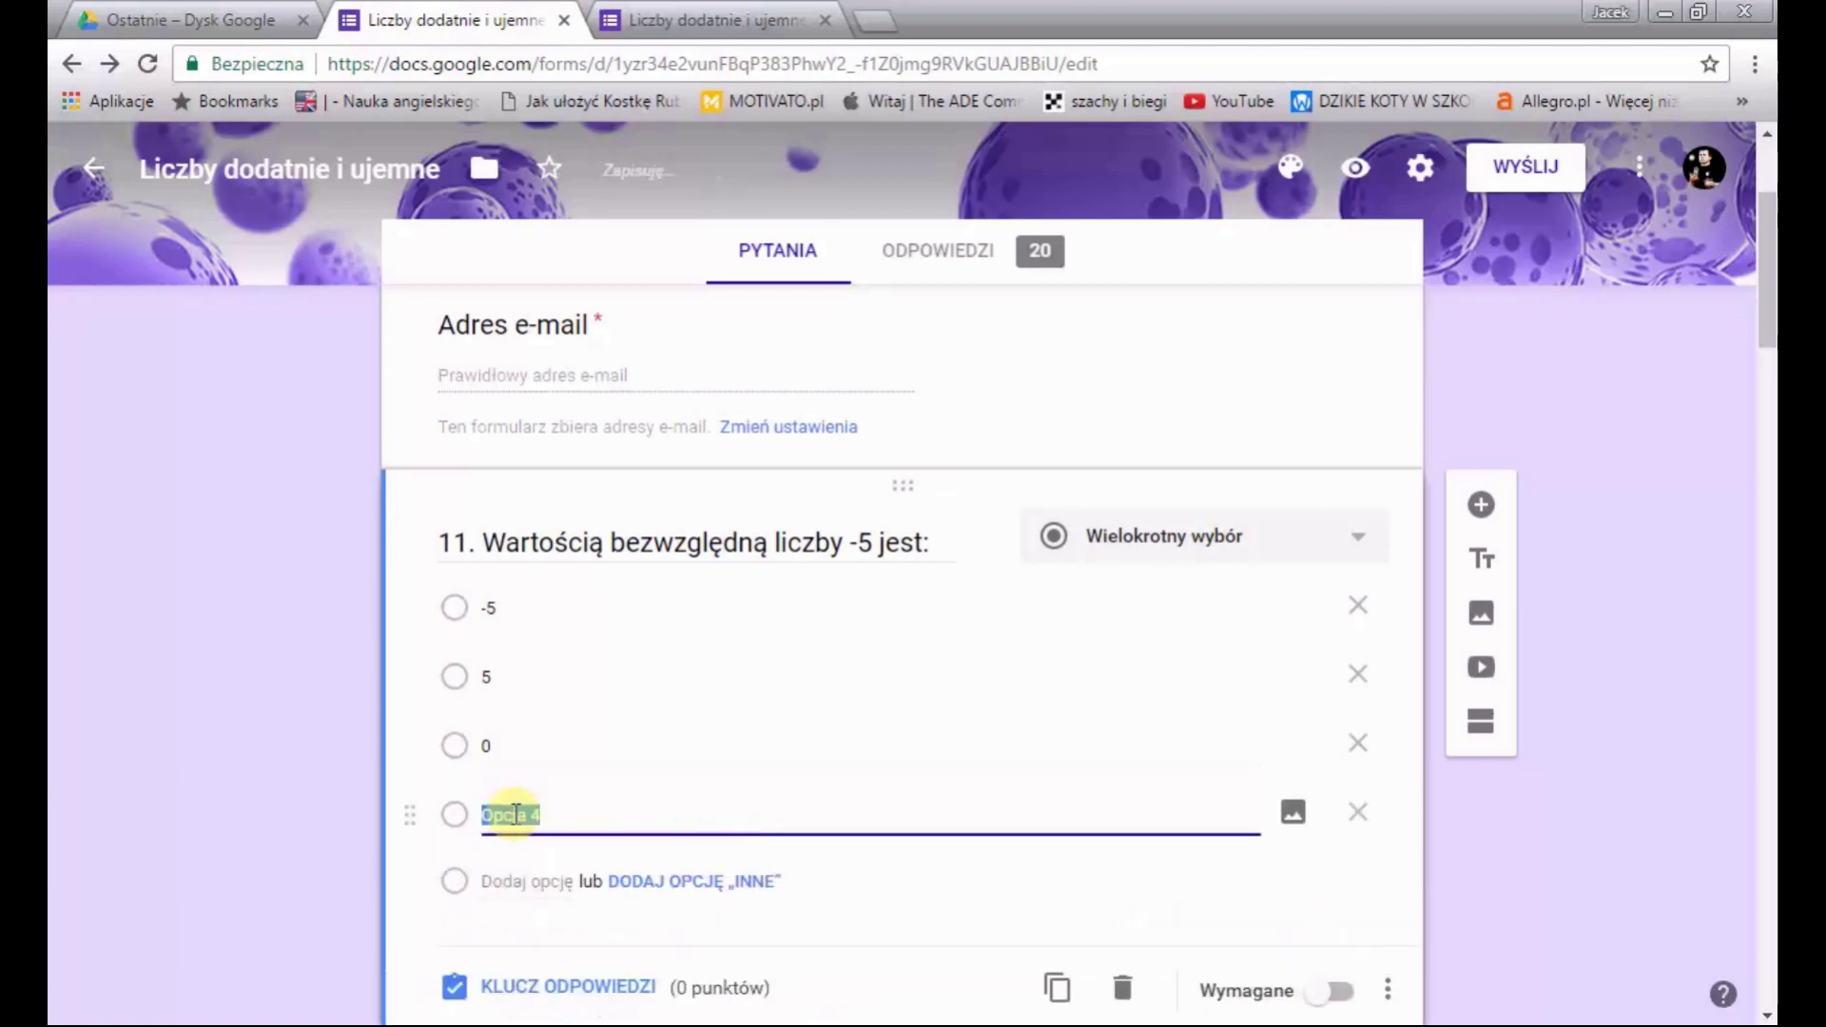
text(25)
Mark 5 as the correct answer in question 11's answer key and set its value to 1 point
scroll(514, 803, down, 2)
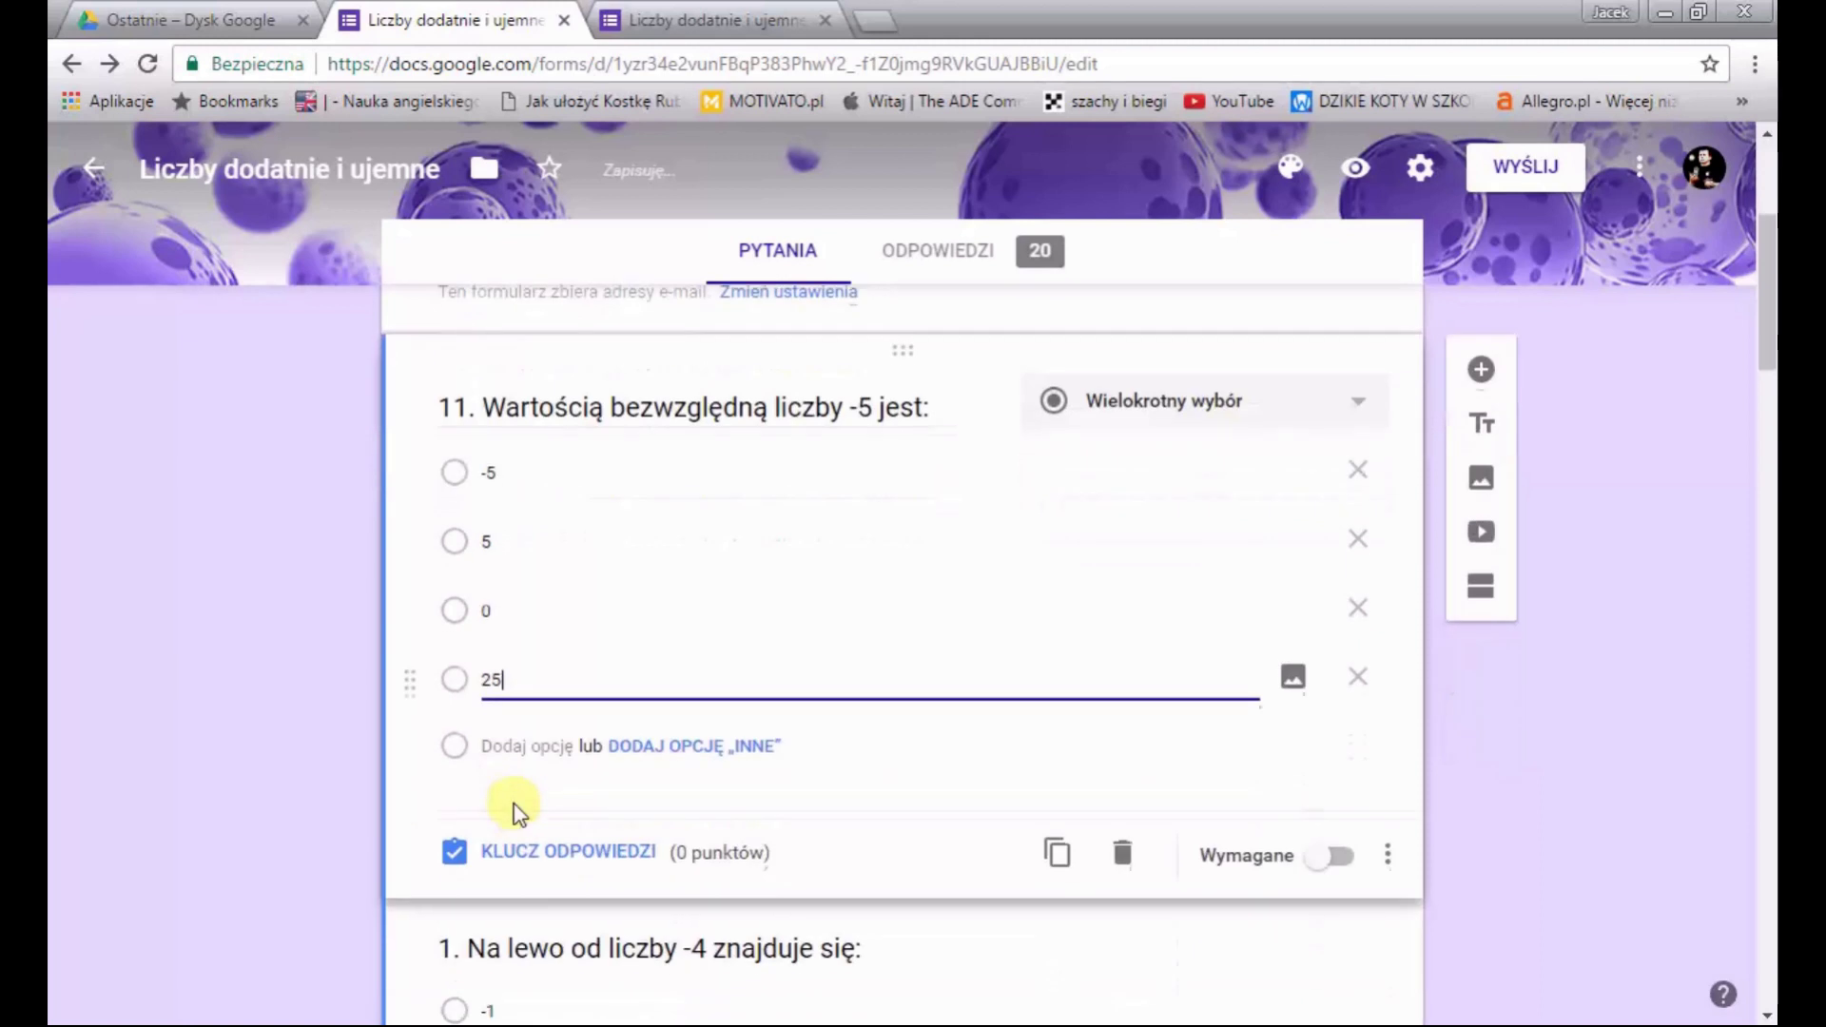
click(550, 851)
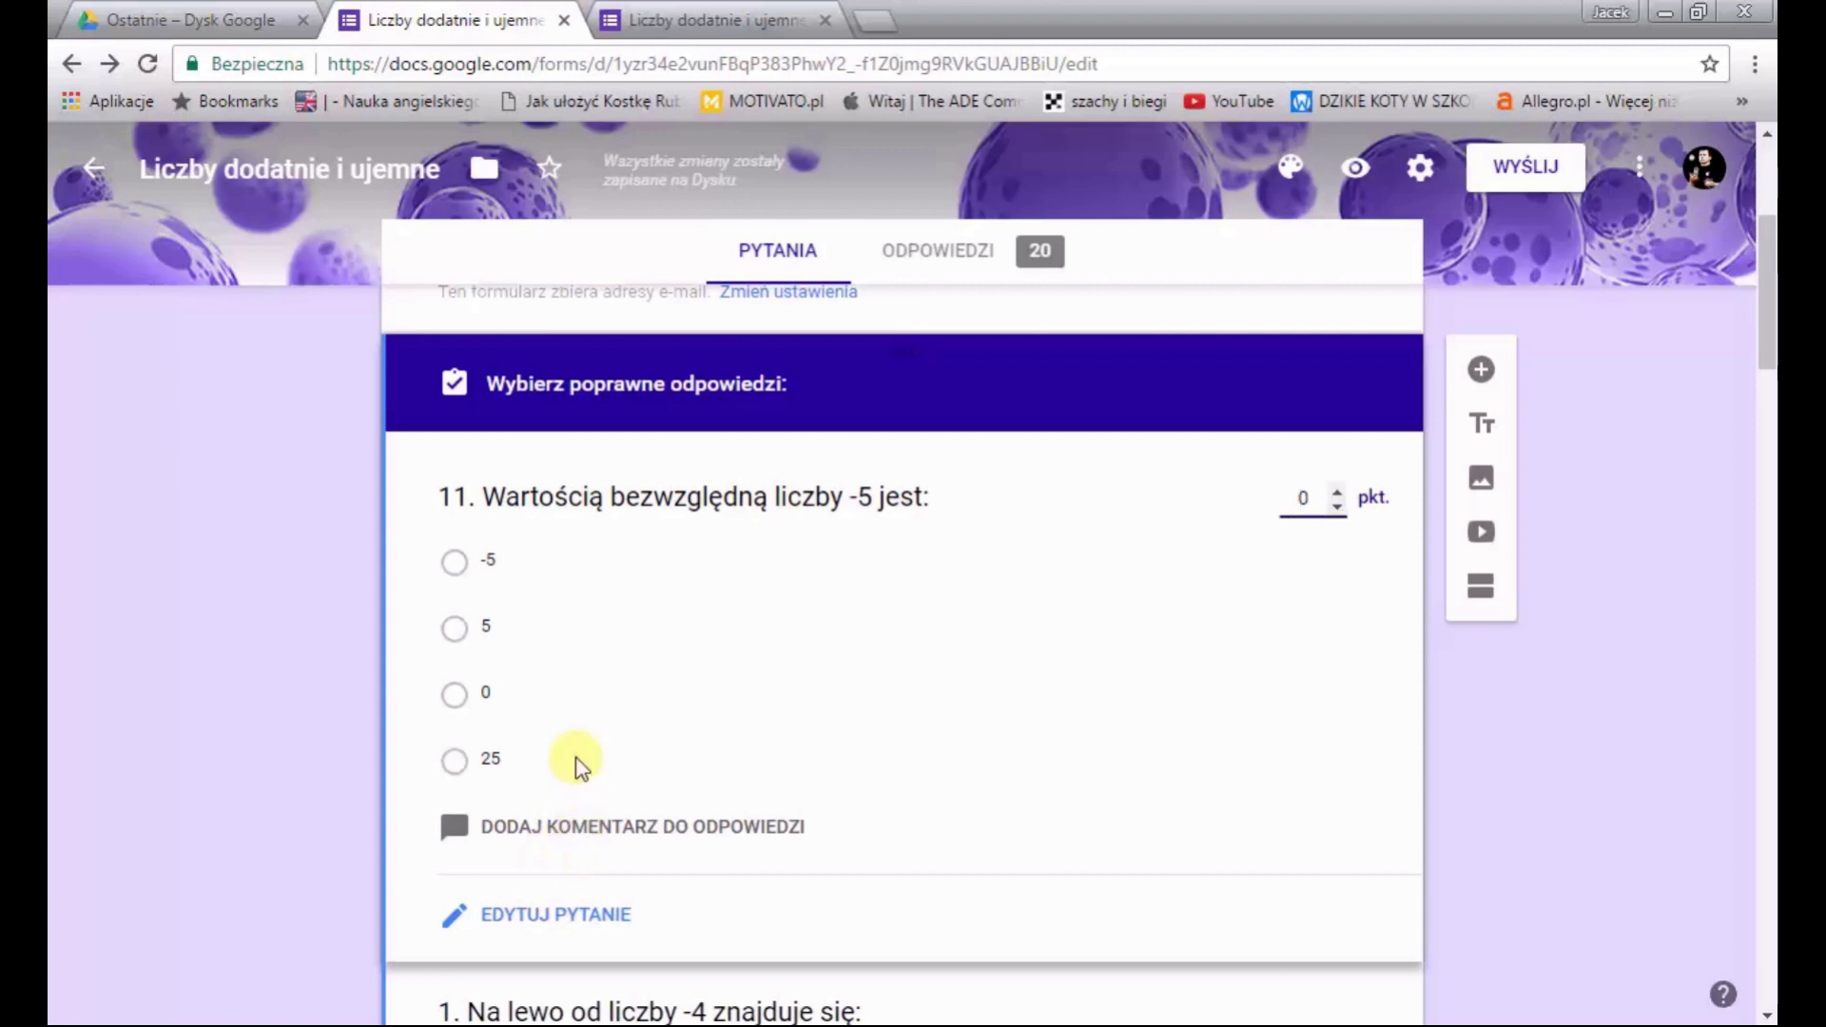
click(454, 629)
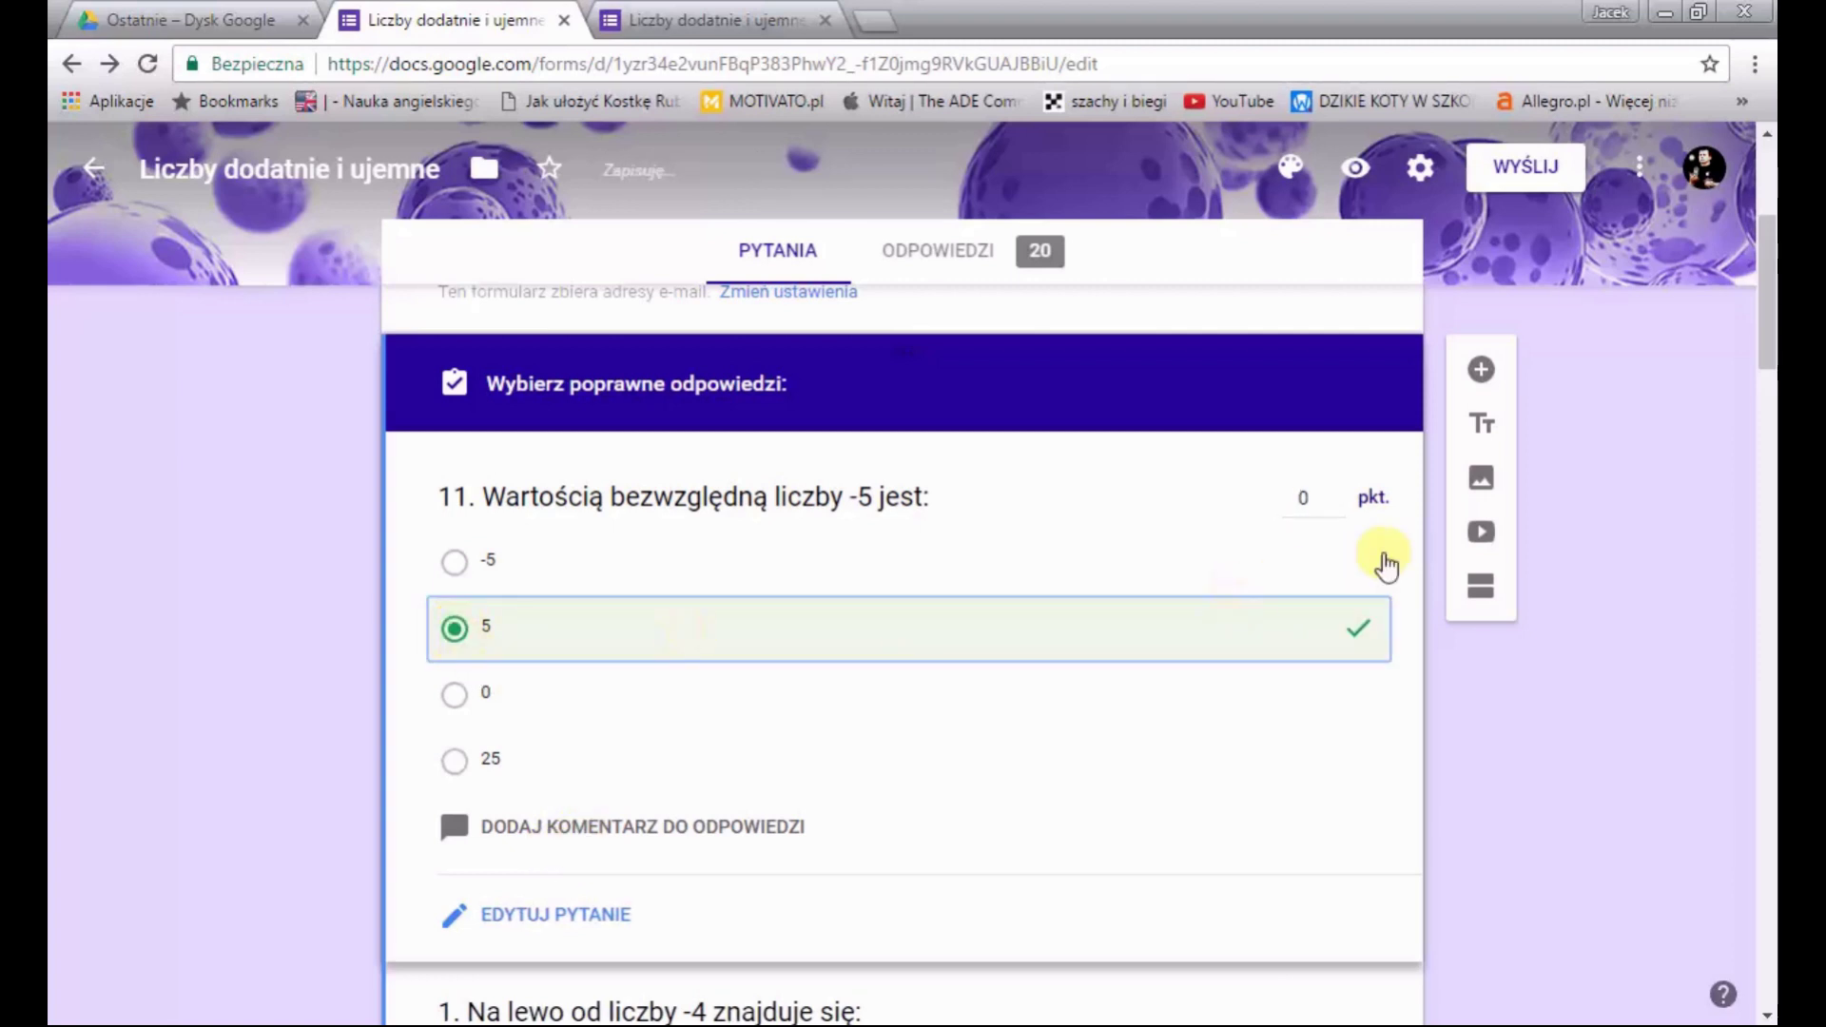
click(1337, 491)
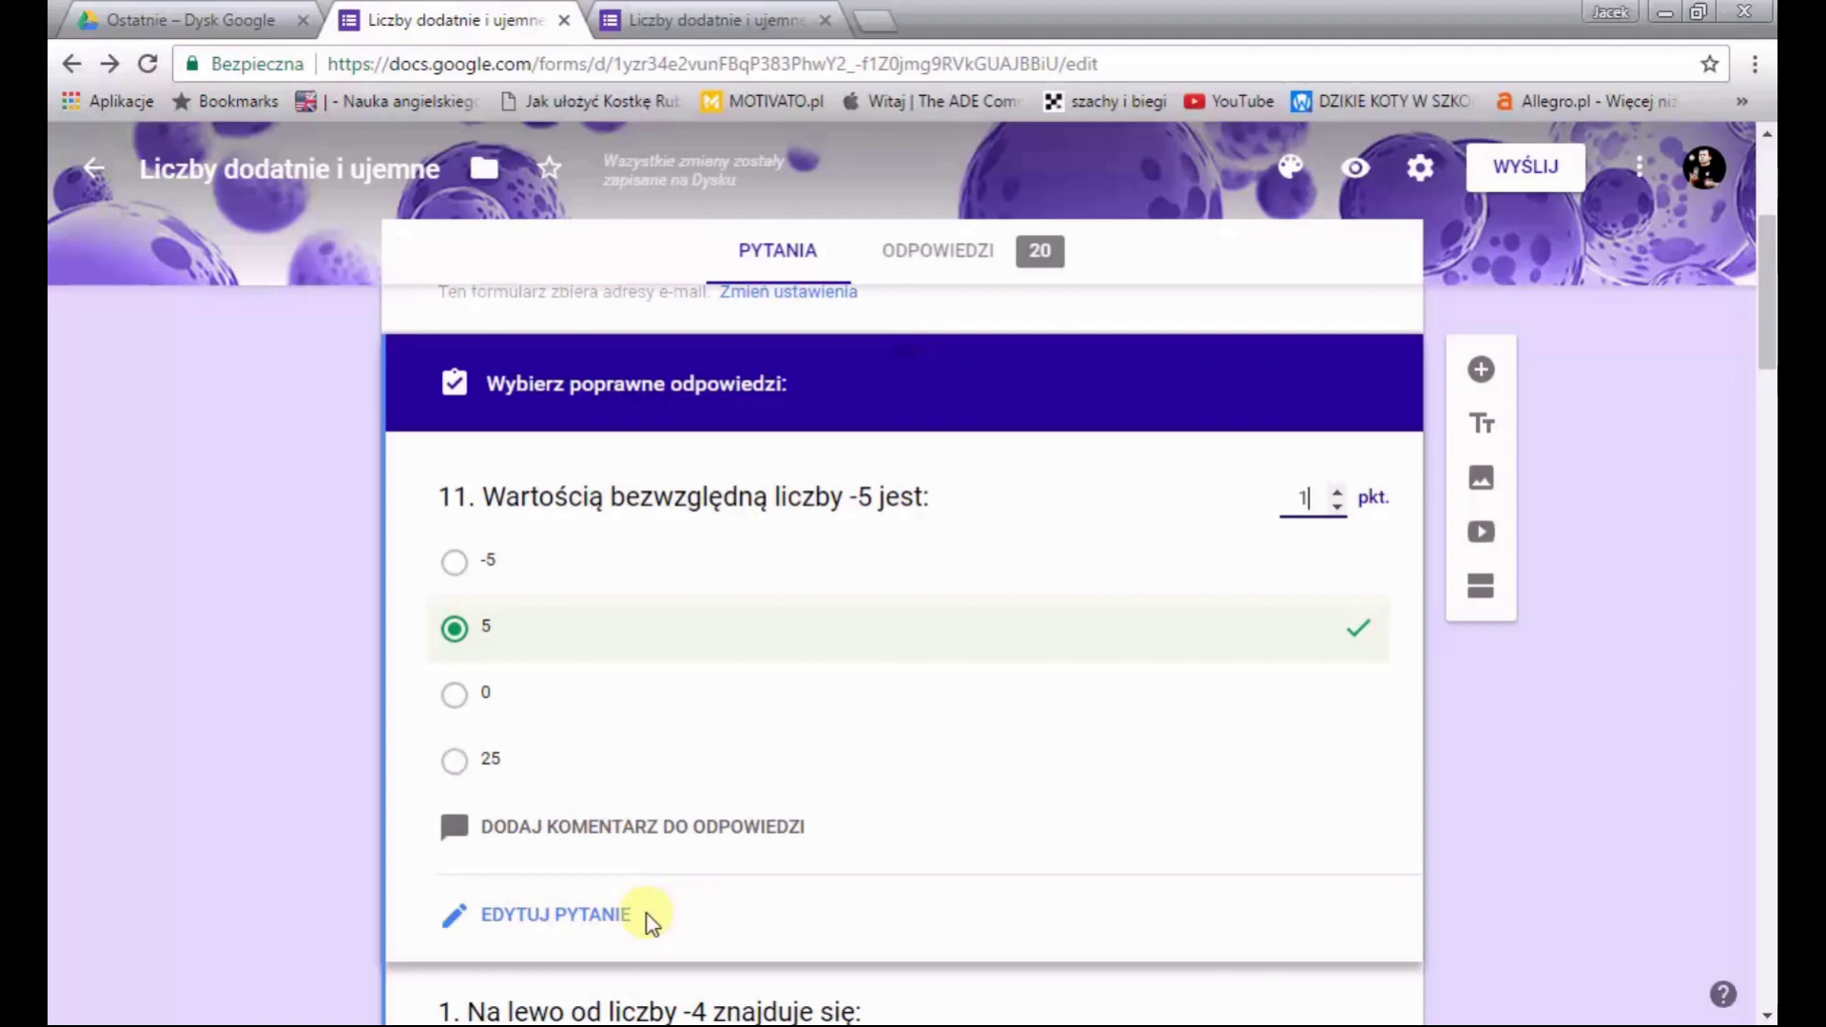
scroll(663, 884, down, 3)
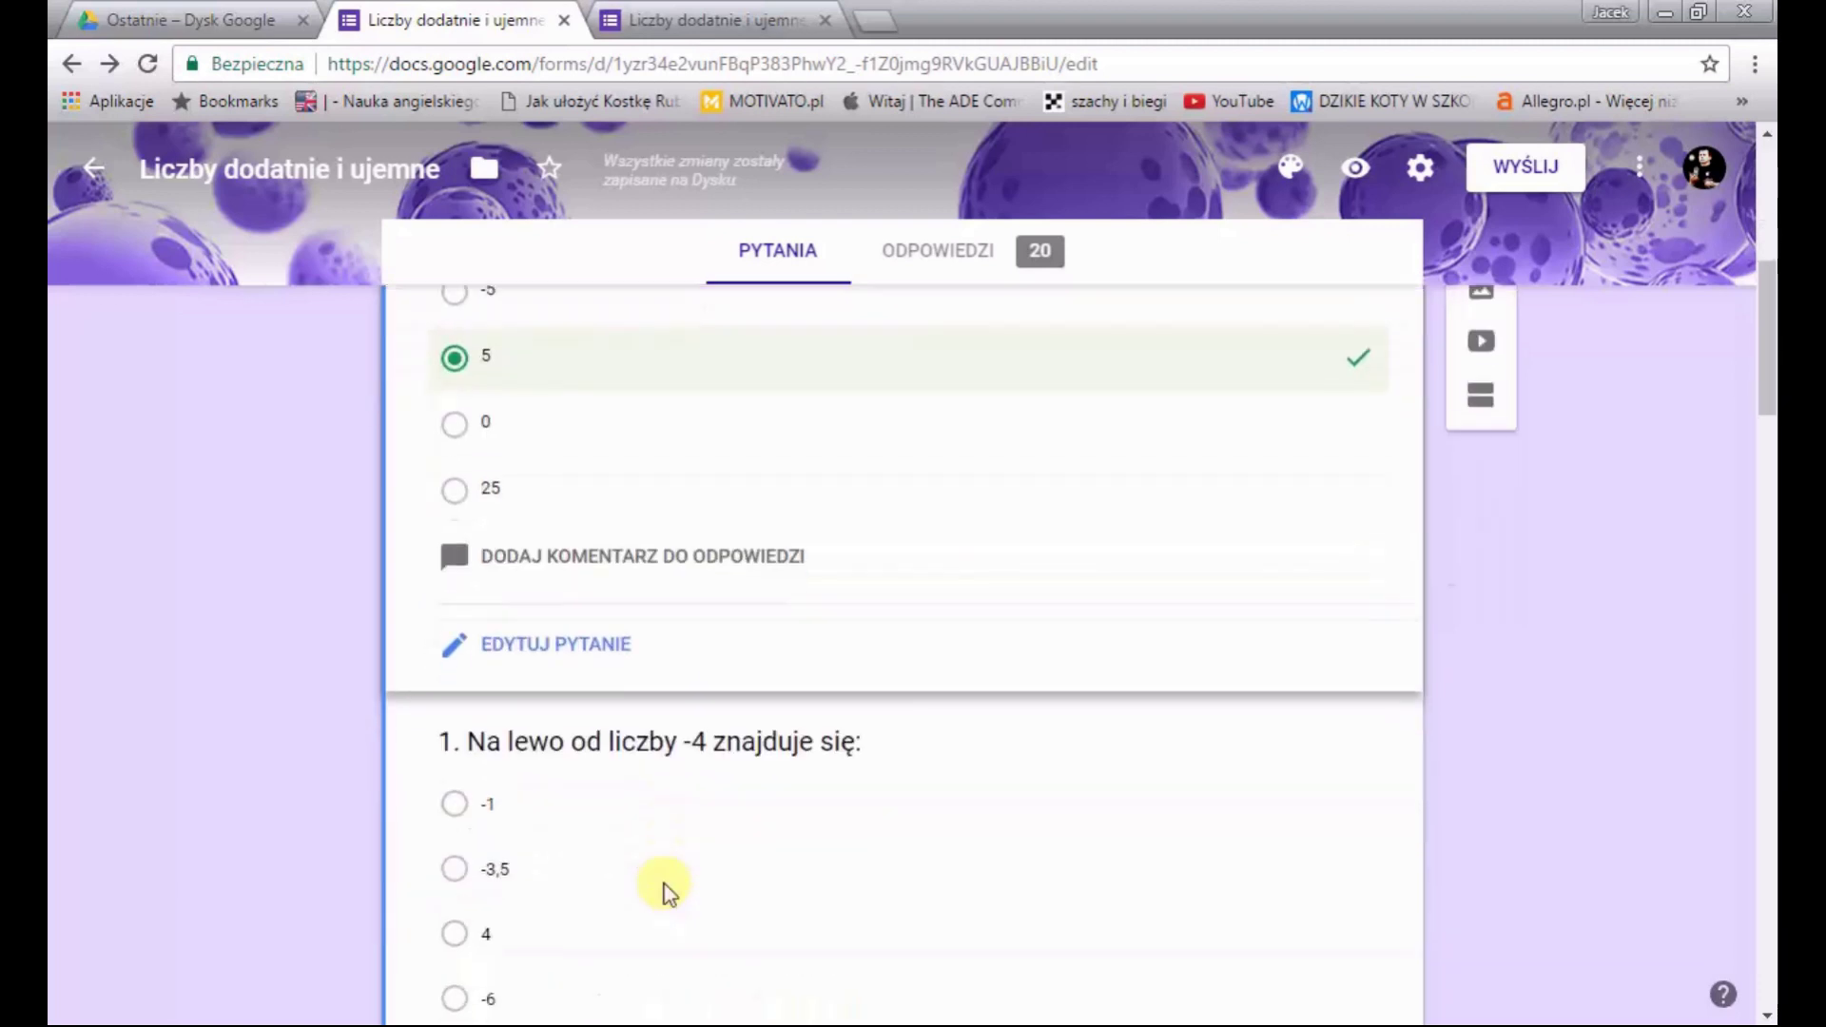
scroll(664, 885, up, 1)
scroll(665, 885, up, 2)
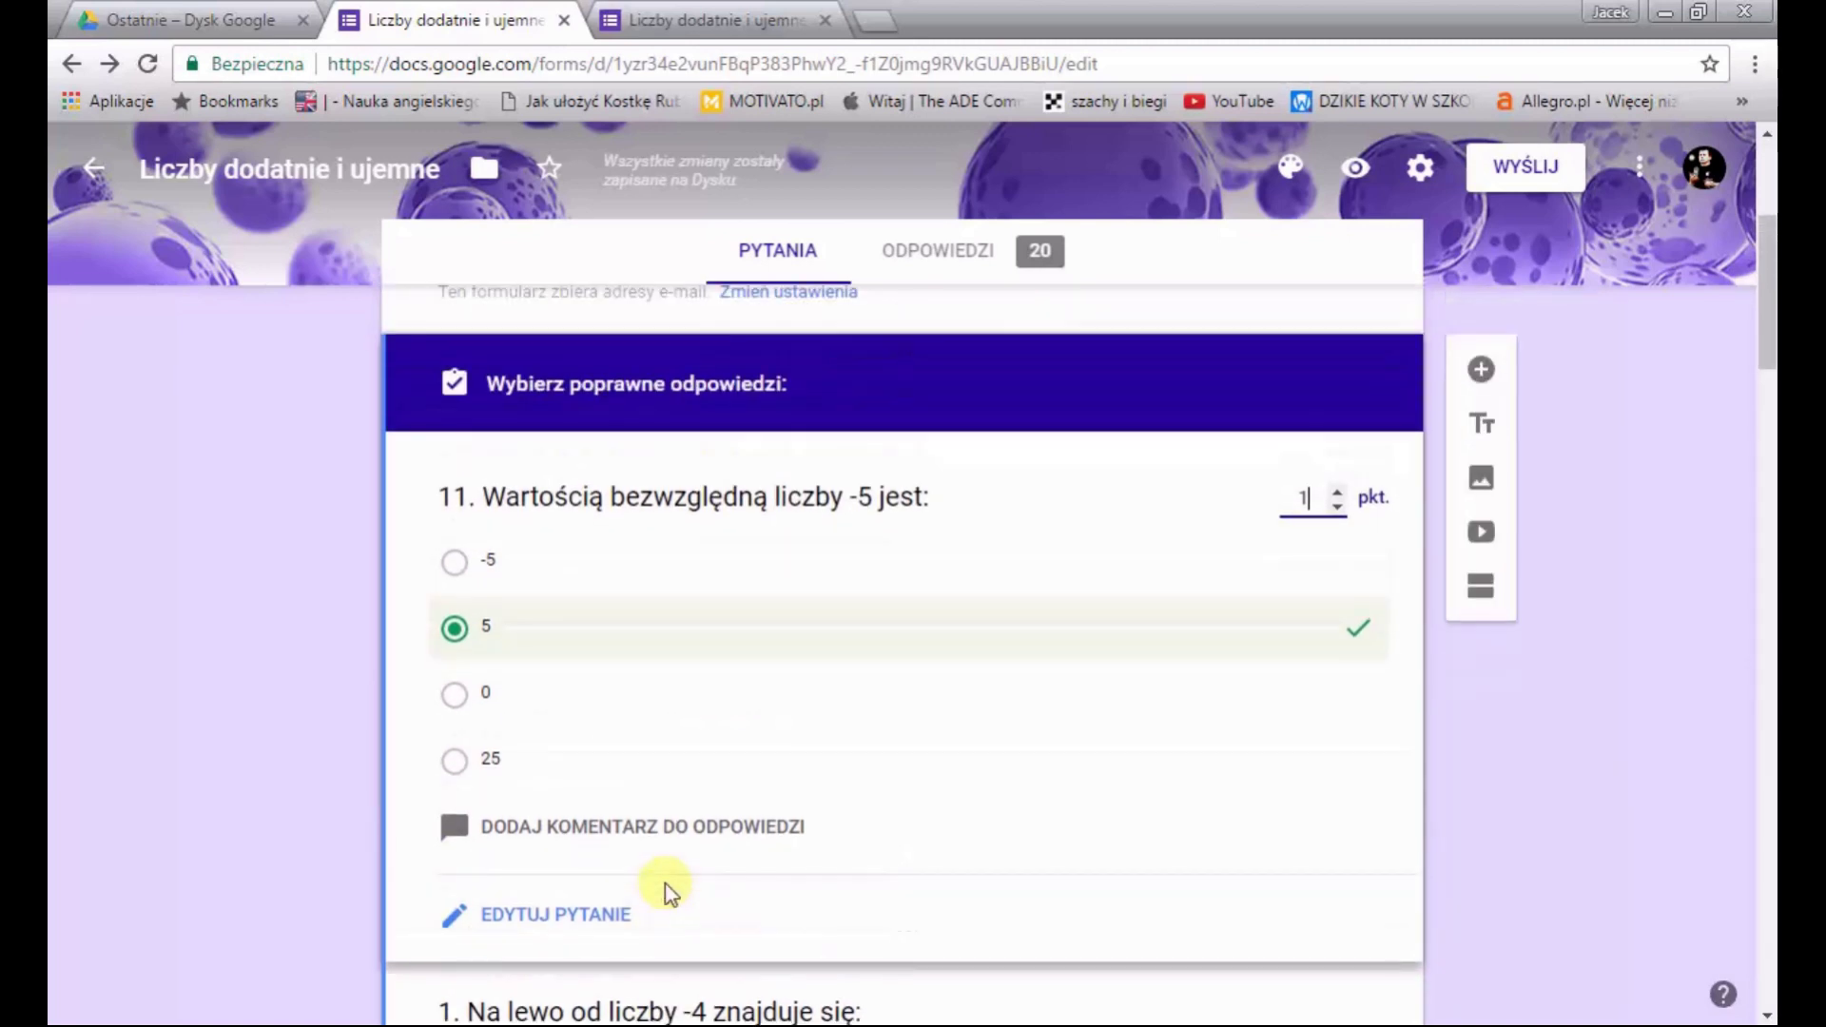